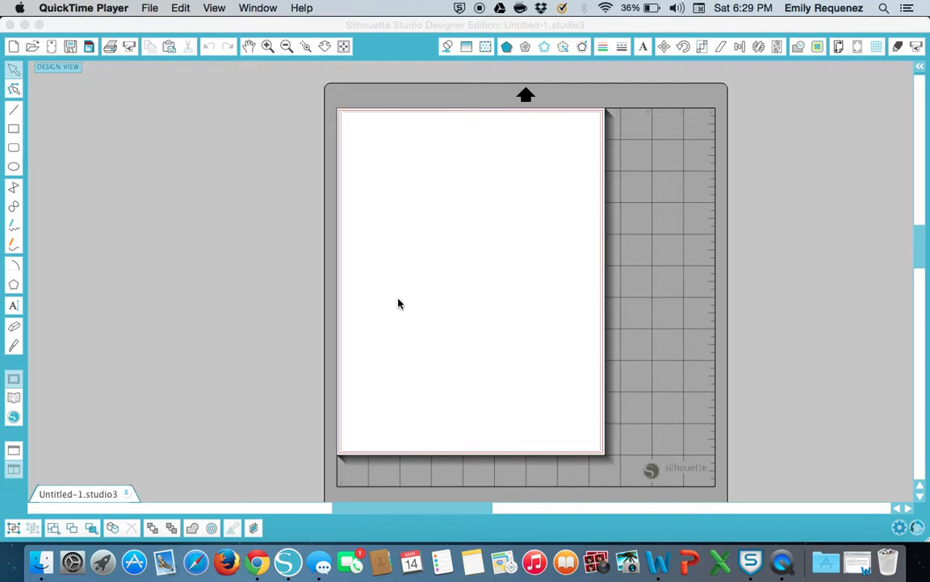
# Look through the available file, editing, view, Silhouette, object and help commands.
pyautogui.click(83, 30)
pyautogui.click(149, 8)
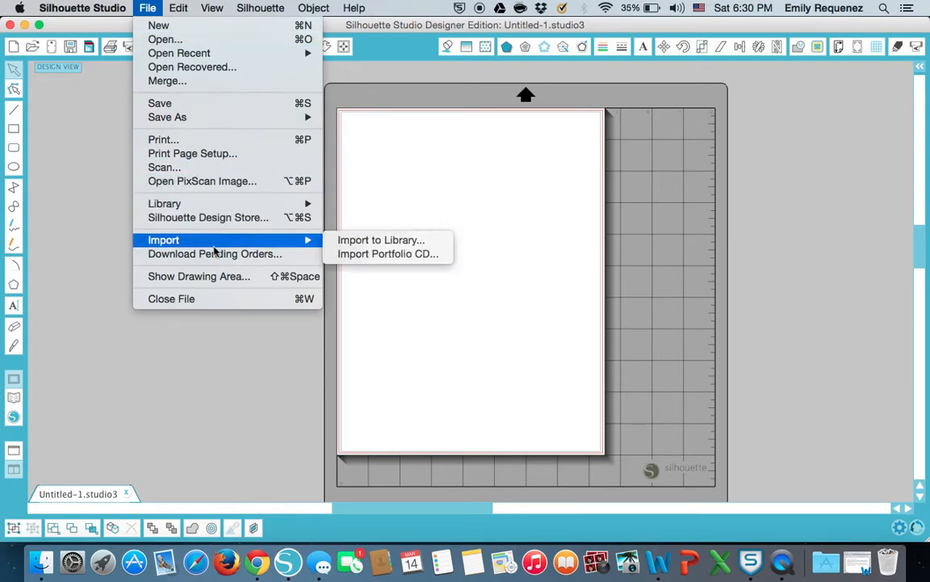
pyautogui.moveTo(178, 8)
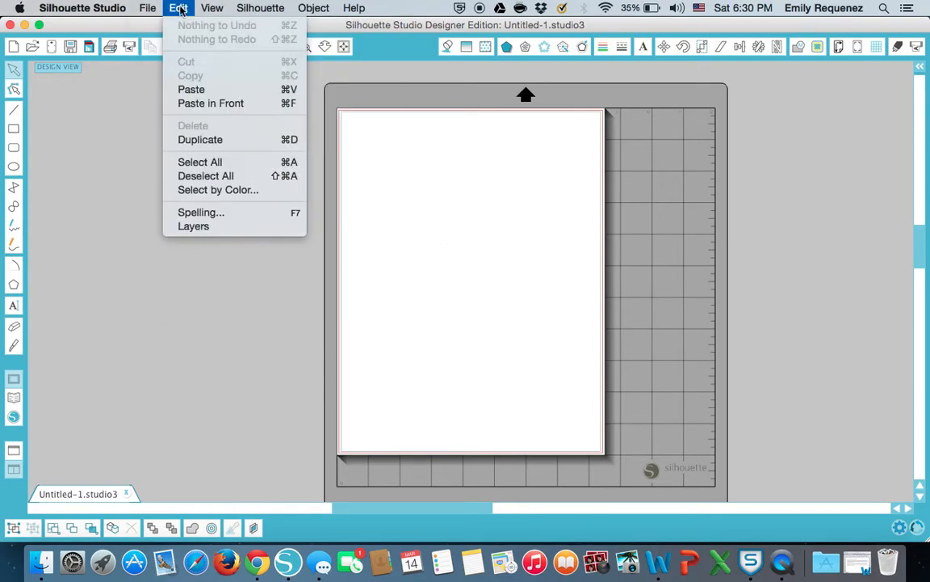
pyautogui.moveTo(212, 8)
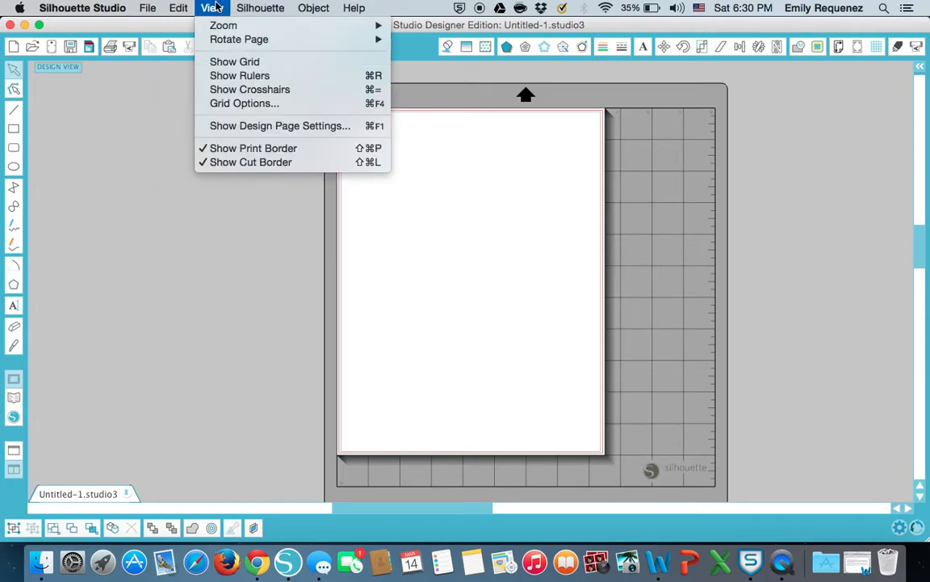
pyautogui.moveTo(266, 10)
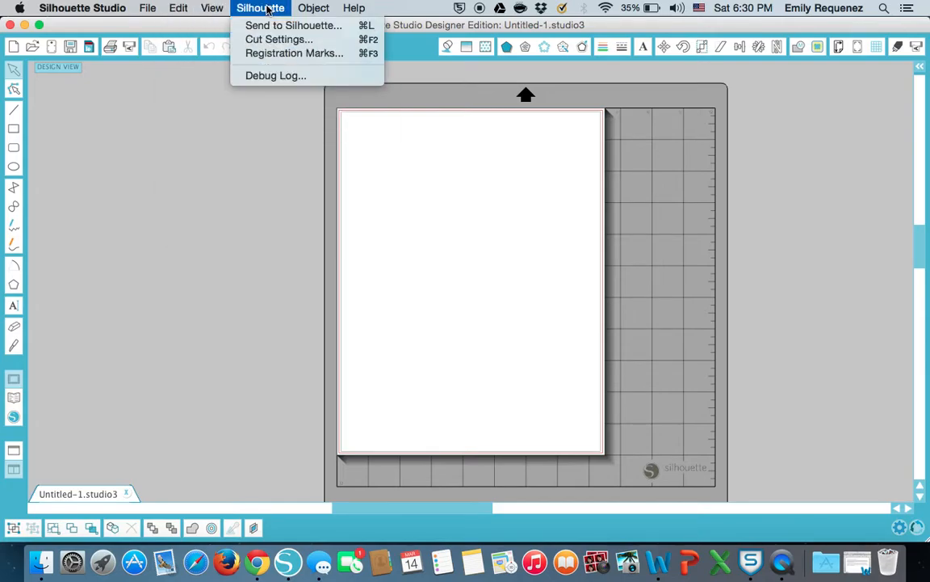
pyautogui.moveTo(311, 10)
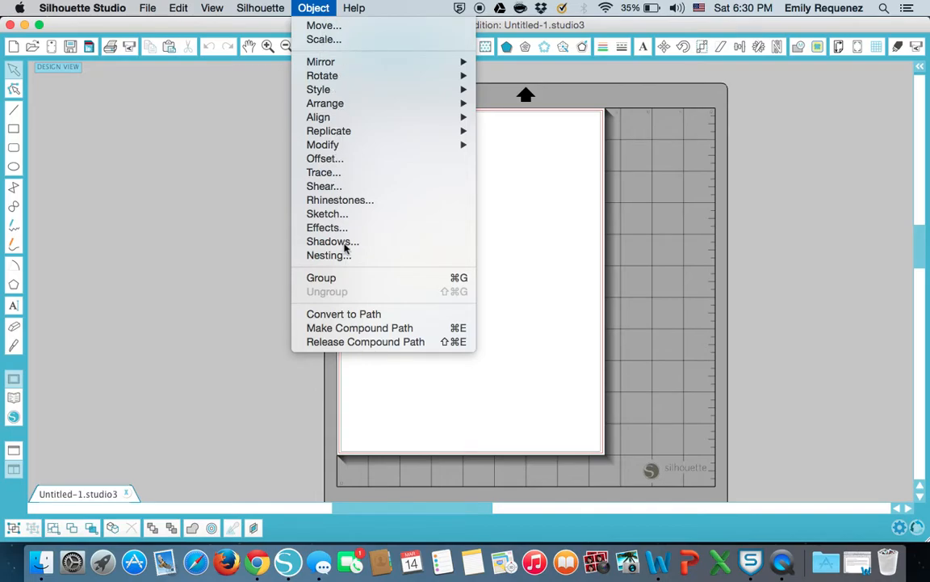
pyautogui.moveTo(354, 8)
pyautogui.click(508, 163)
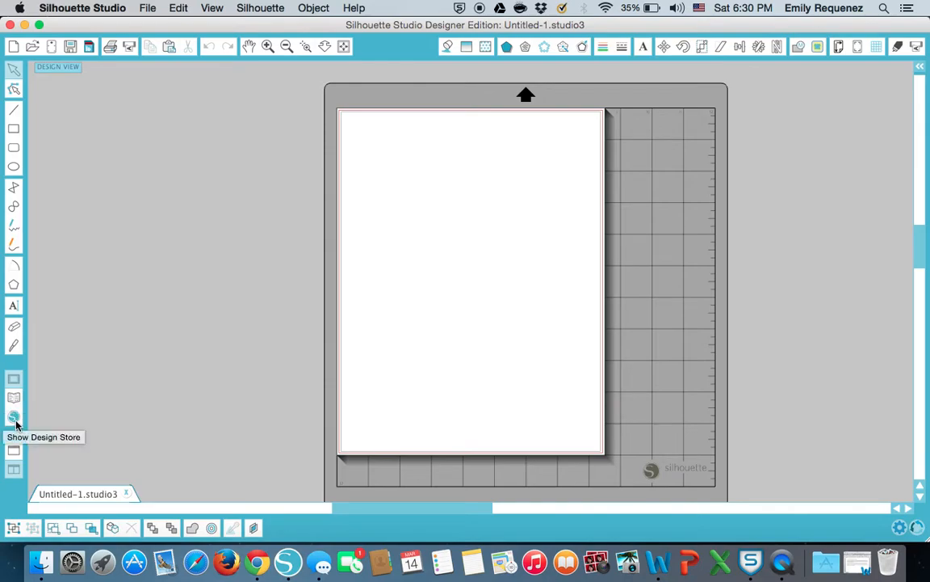
# Examine the Fill Color palette and its advanced options, trying out the hex color value entry.
pyautogui.click(449, 47)
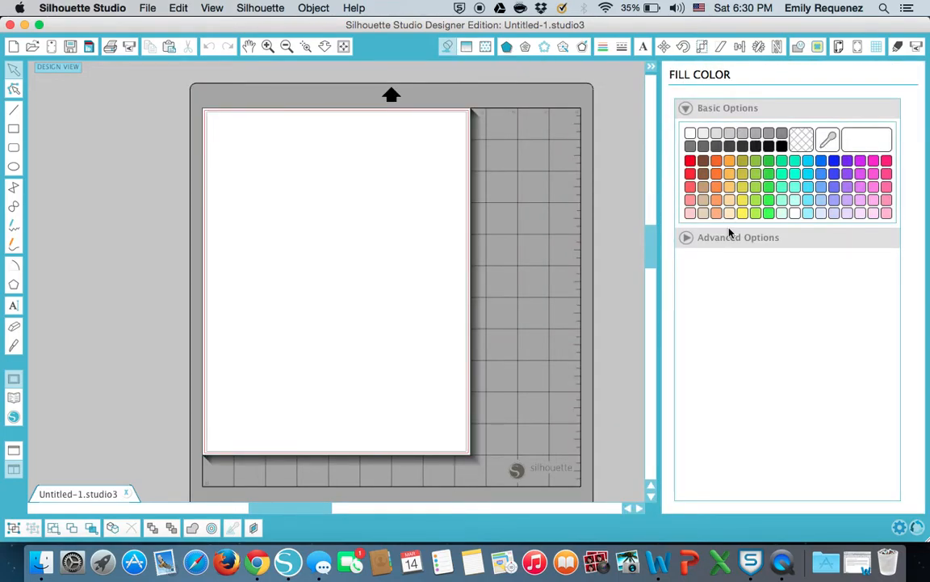
pyautogui.click(688, 239)
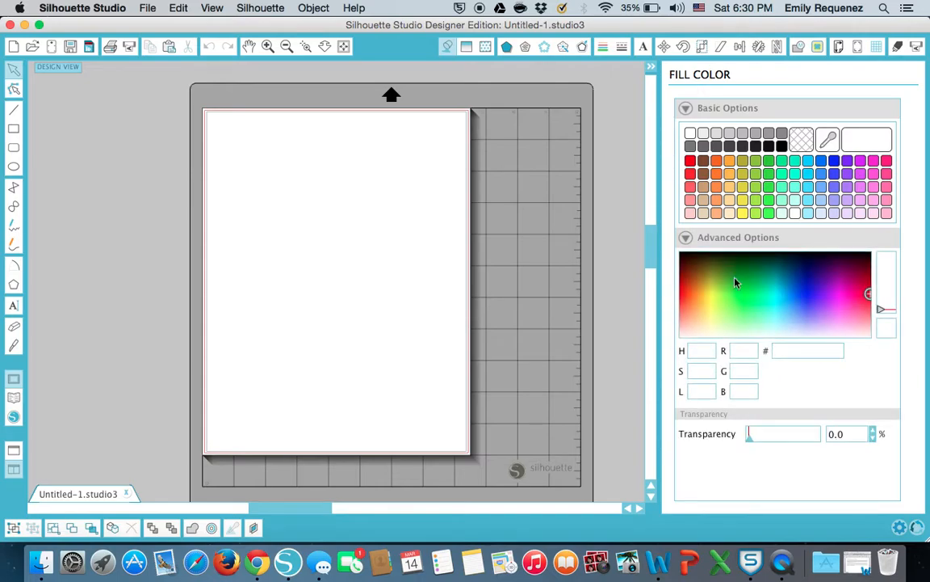
pyautogui.click(783, 351)
pyautogui.write('kgkg')
pyautogui.press('BackSpace')
pyautogui.press('BackSpace')
pyautogui.press('BackSpace')
pyautogui.press('BackSpace')
# Examine the Fill Gradient options and the Fill Pattern swatches with their advanced settings.
pyautogui.click(467, 47)
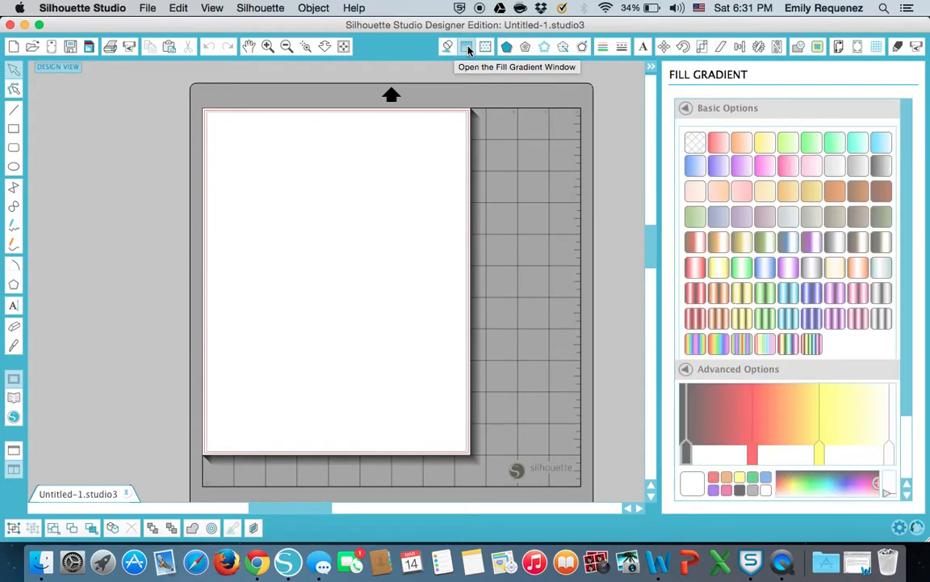
pyautogui.scroll(-5, 826, 241)
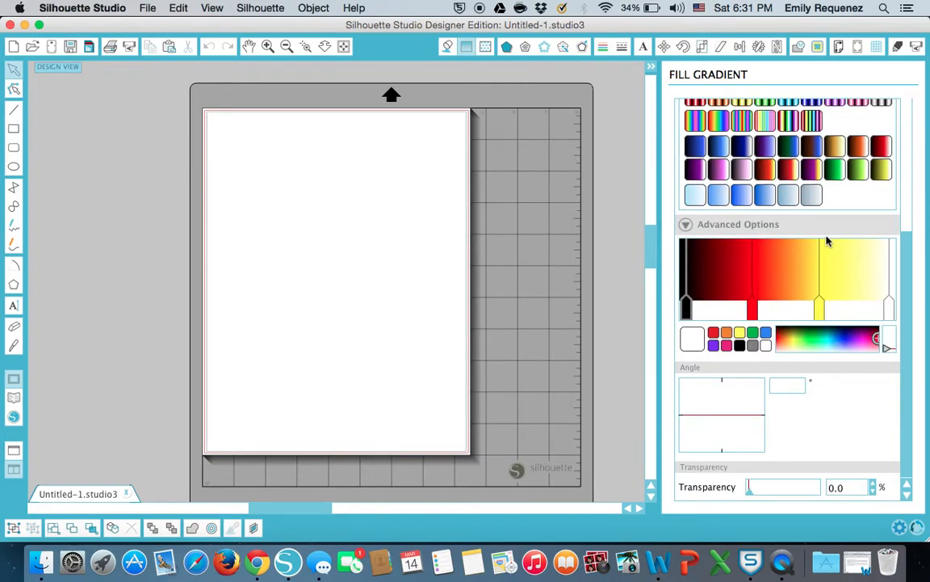
pyautogui.click(484, 49)
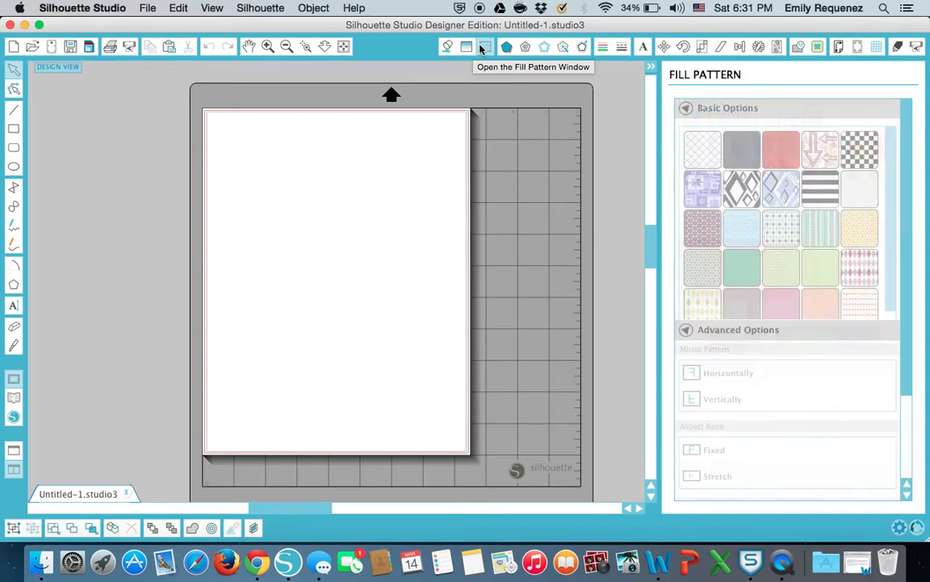
pyautogui.scroll(-4, 893, 327)
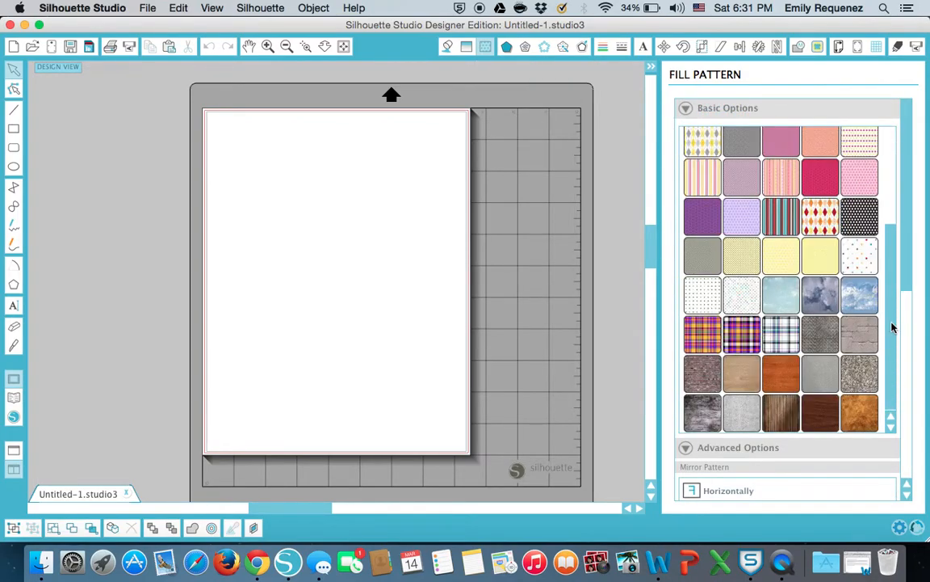
pyautogui.scroll(-1, 893, 327)
pyautogui.click(686, 417)
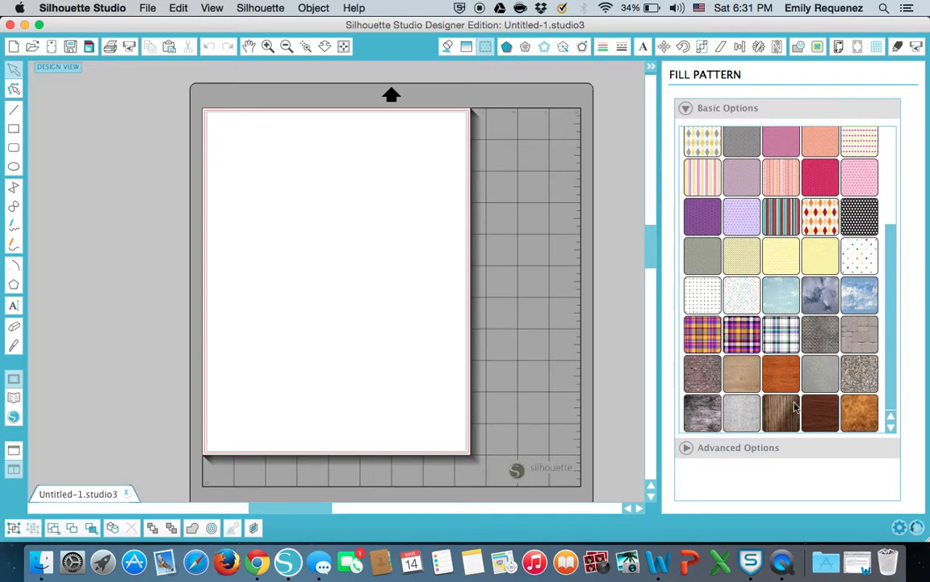
pyautogui.click(724, 446)
pyautogui.moveTo(908, 239); pyautogui.dragTo(905, 425)
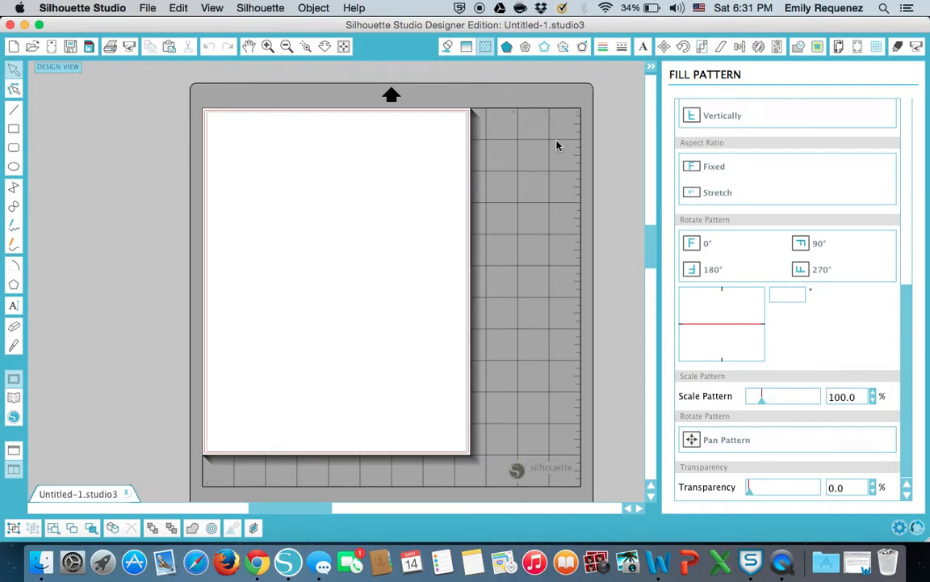
# Examine the Shadow, Sketch, Rhinestones, Effects and Offset options one after another.
pyautogui.click(508, 47)
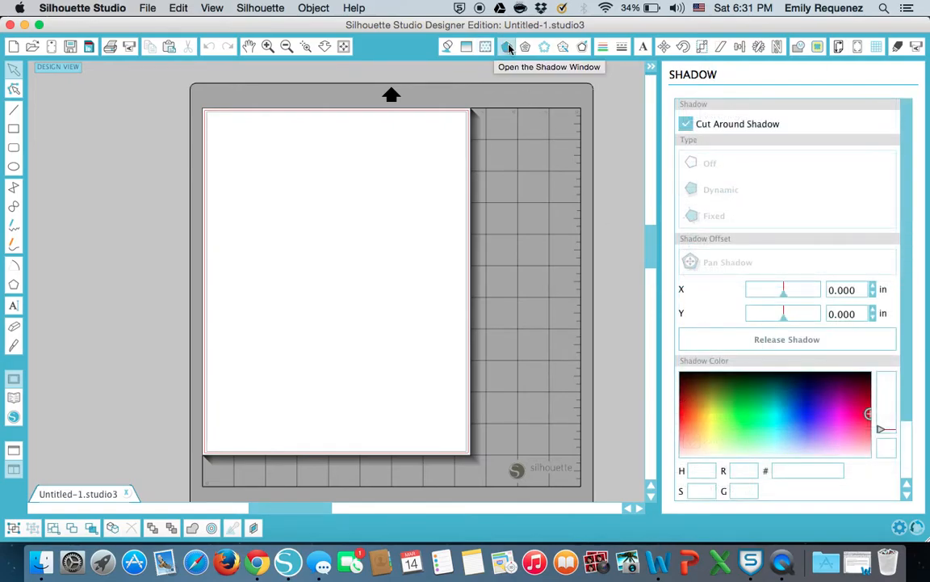
pyautogui.click(526, 52)
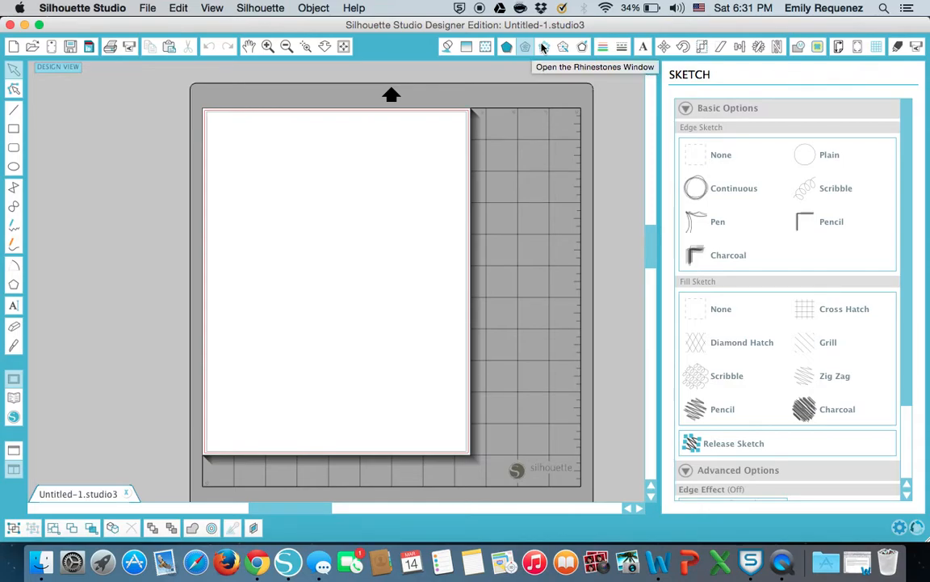
pyautogui.click(543, 47)
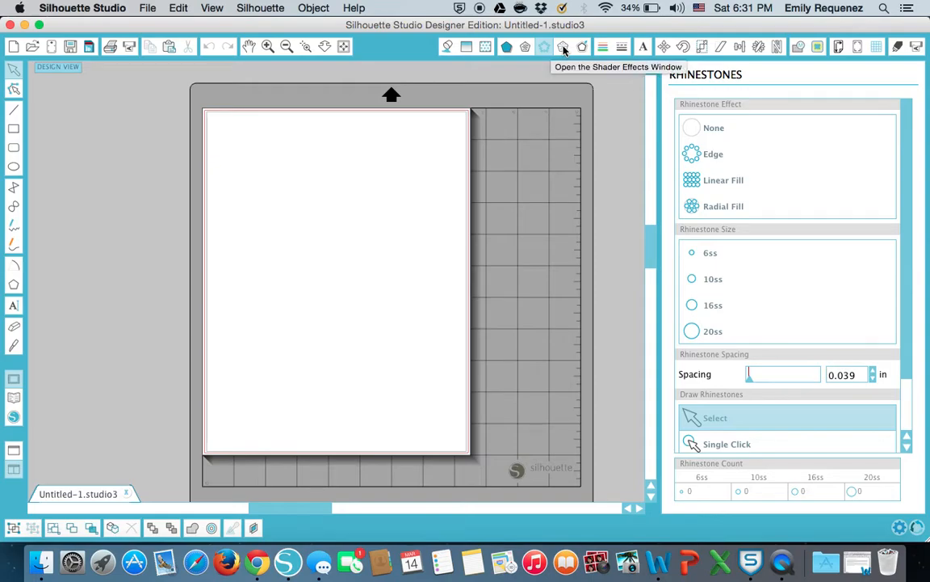
pyautogui.click(564, 48)
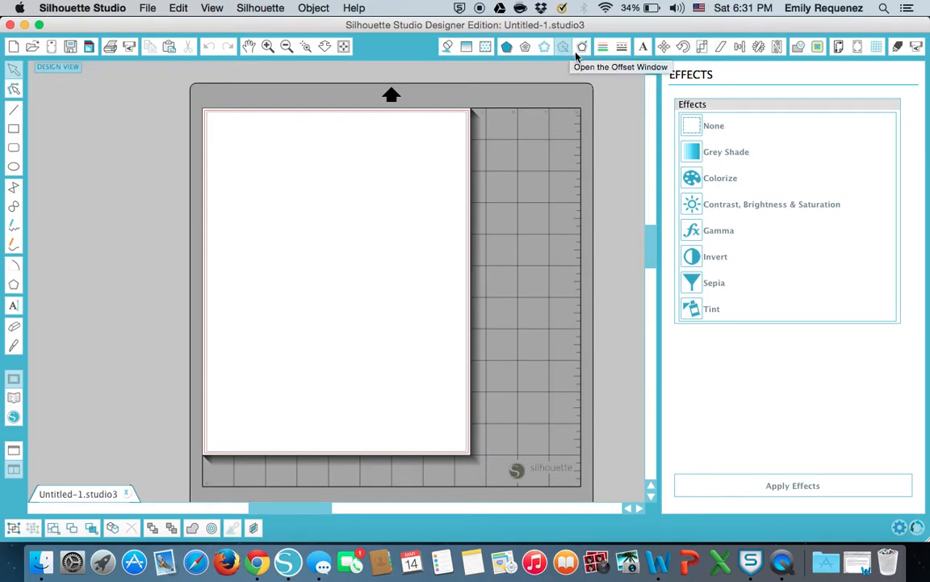
pyautogui.click(583, 48)
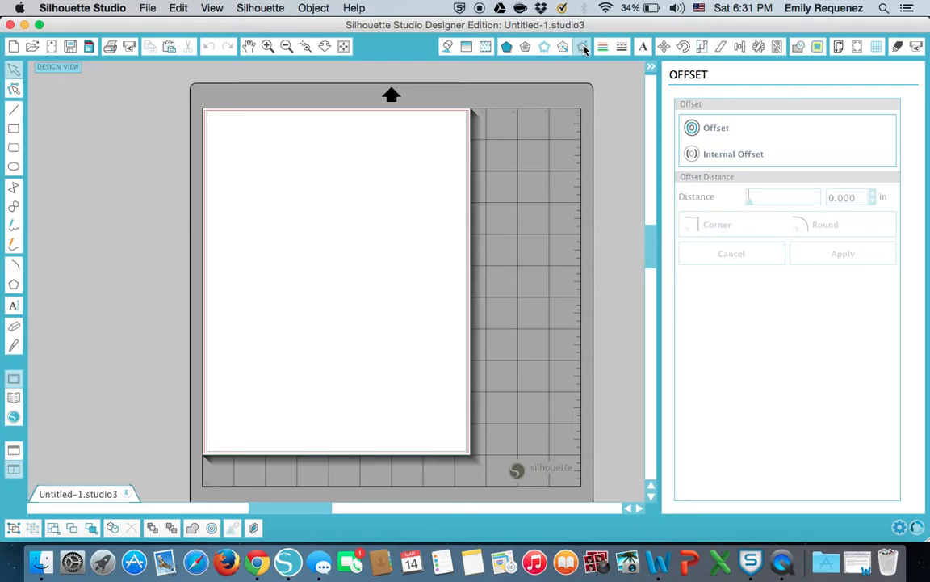
# Examine the Line Color options and the Line Style settings for thickness, corners, end caps and position.
pyautogui.click(605, 49)
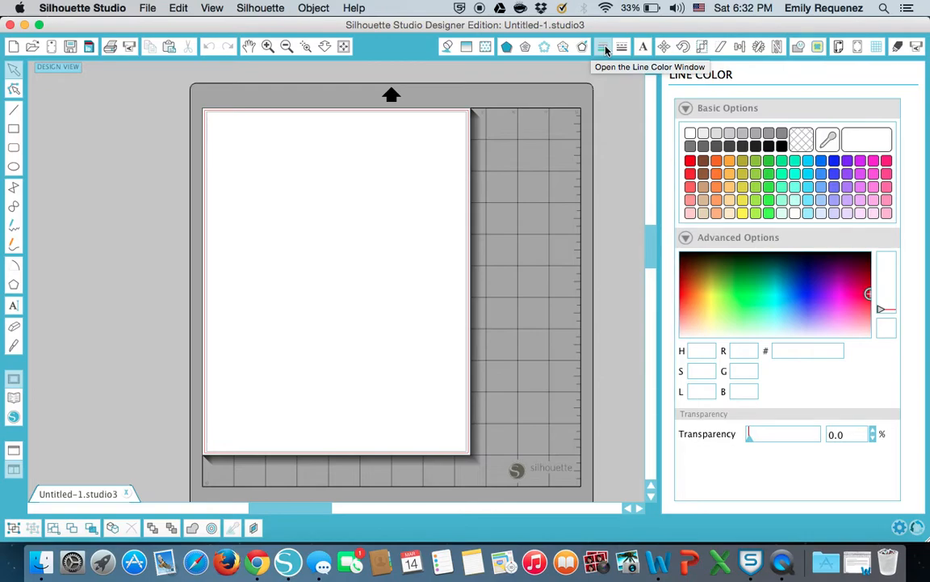
pyautogui.click(622, 49)
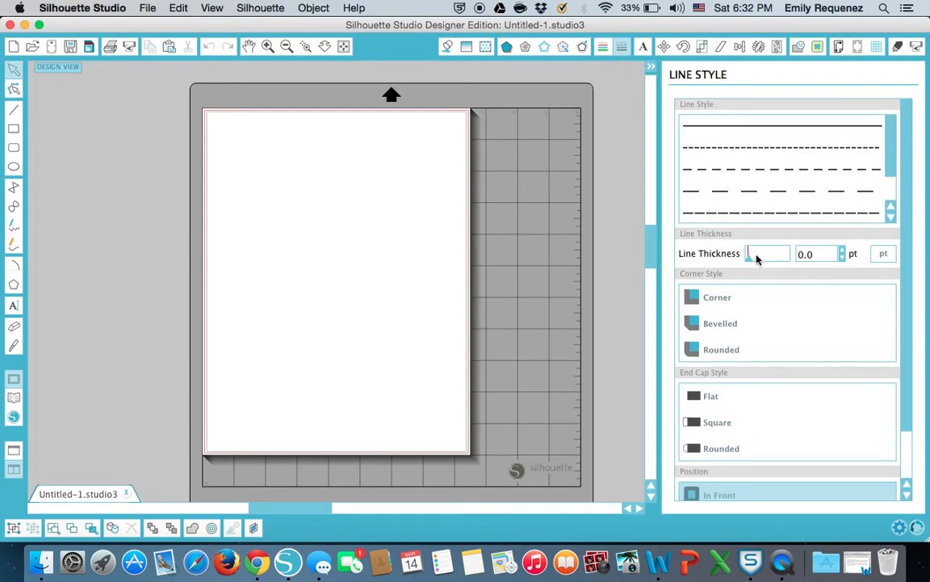
pyautogui.scroll(-1, 798, 257)
pyautogui.scroll(-3, 796, 270)
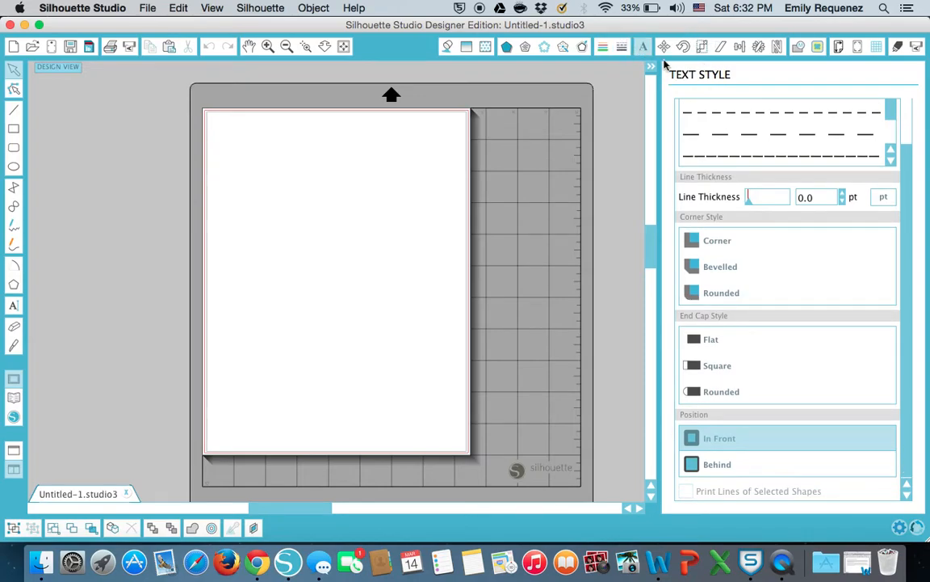
# Browse the Text Style fonts and review the justification, size, spacing and kerning settings.
pyautogui.scroll(-5, 709, 174)
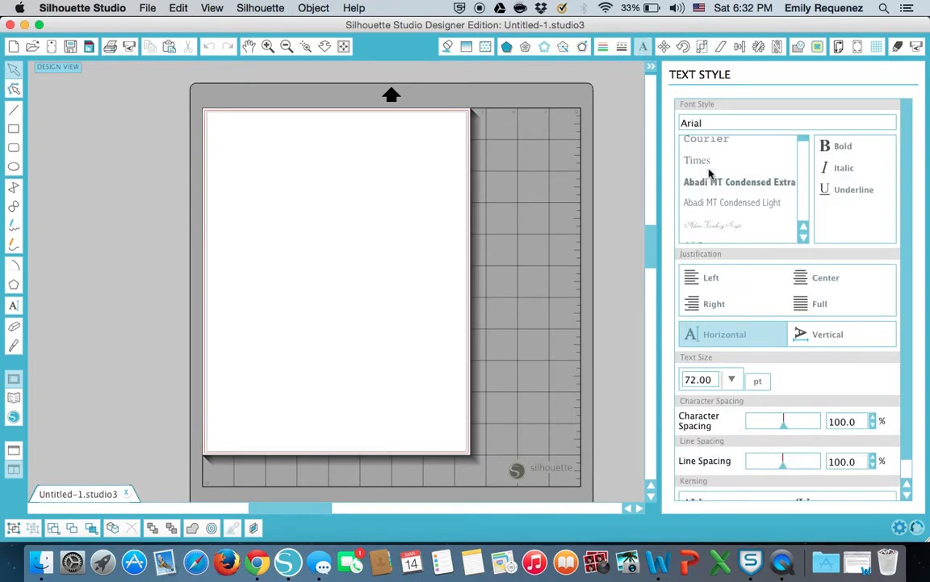
pyautogui.scroll(-1, 731, 183)
pyautogui.scroll(-5, 730, 184)
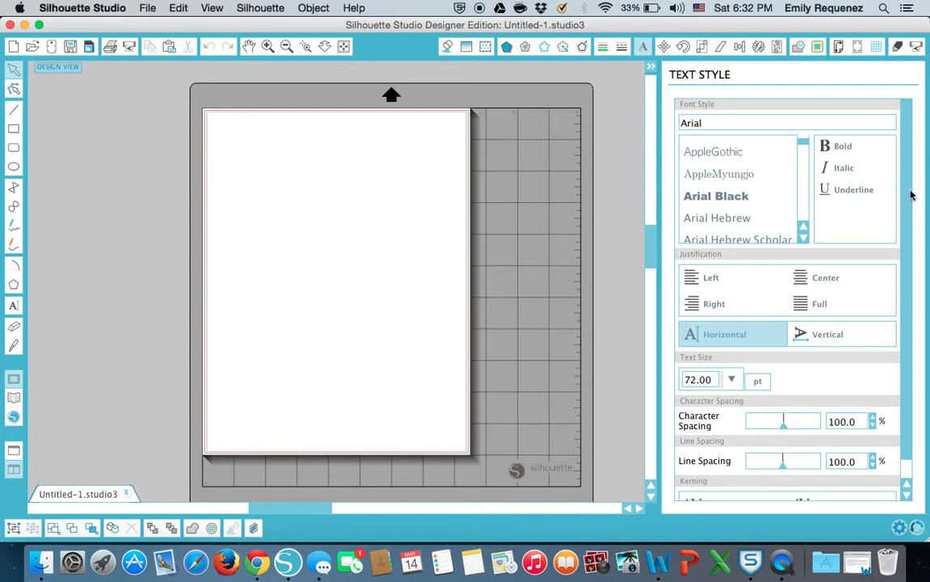
pyautogui.scroll(-1, 911, 200)
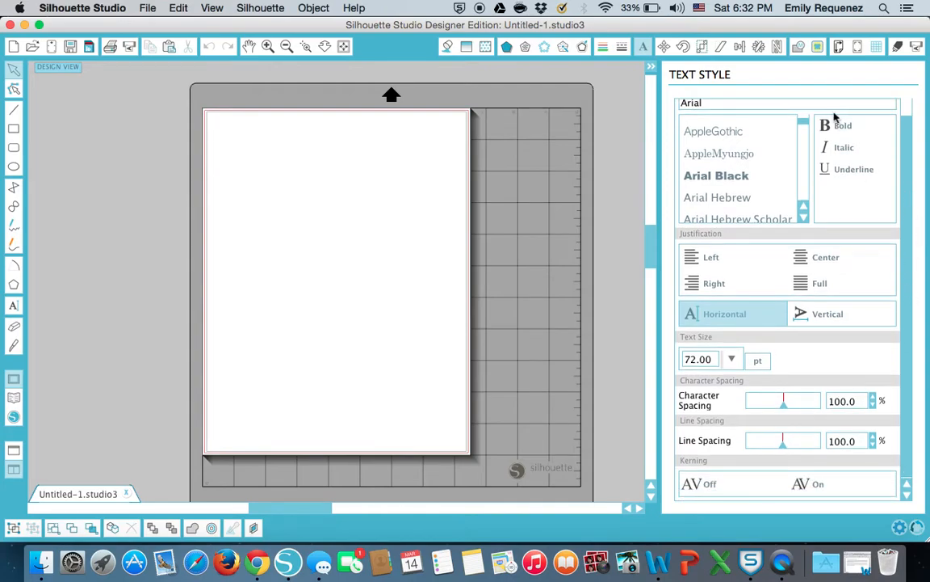
# Examine the Move, Rotate and Scale options, toggling Lock Aspect for the specified width and height.
pyautogui.click(663, 47)
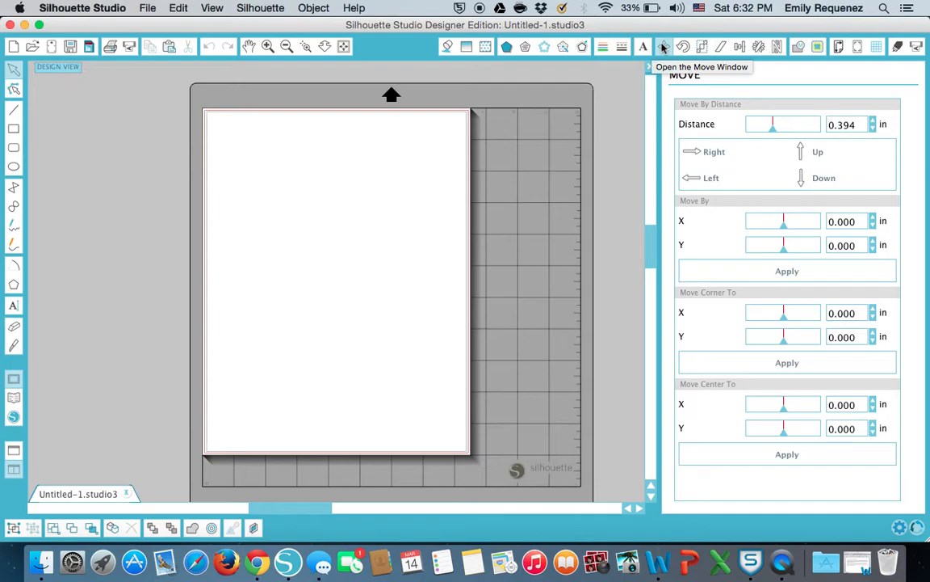
pyautogui.click(684, 47)
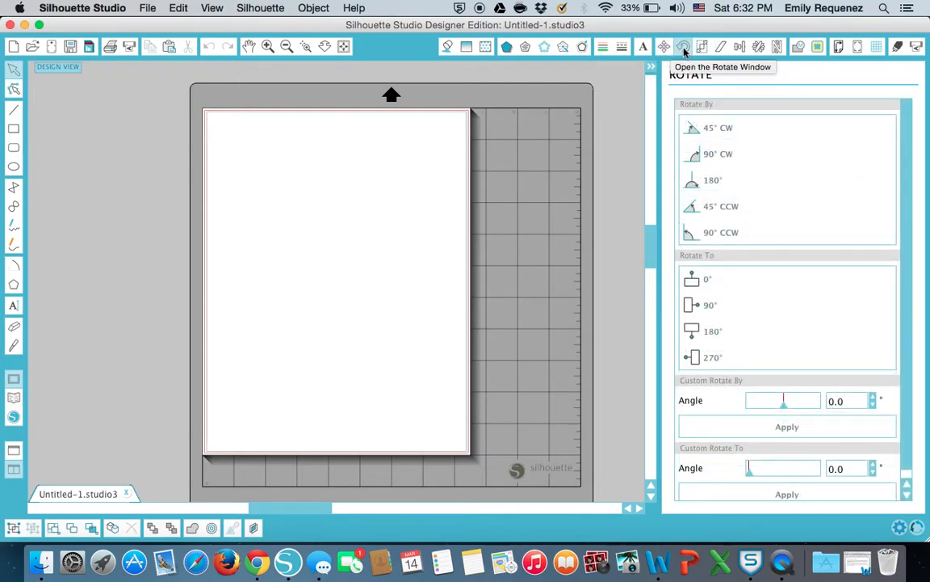
pyautogui.click(702, 49)
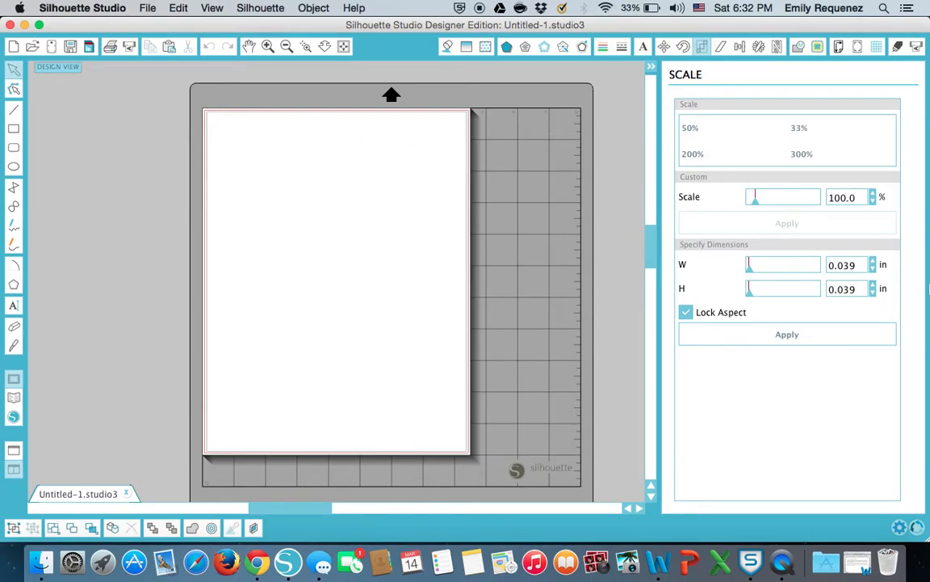
pyautogui.click(852, 289)
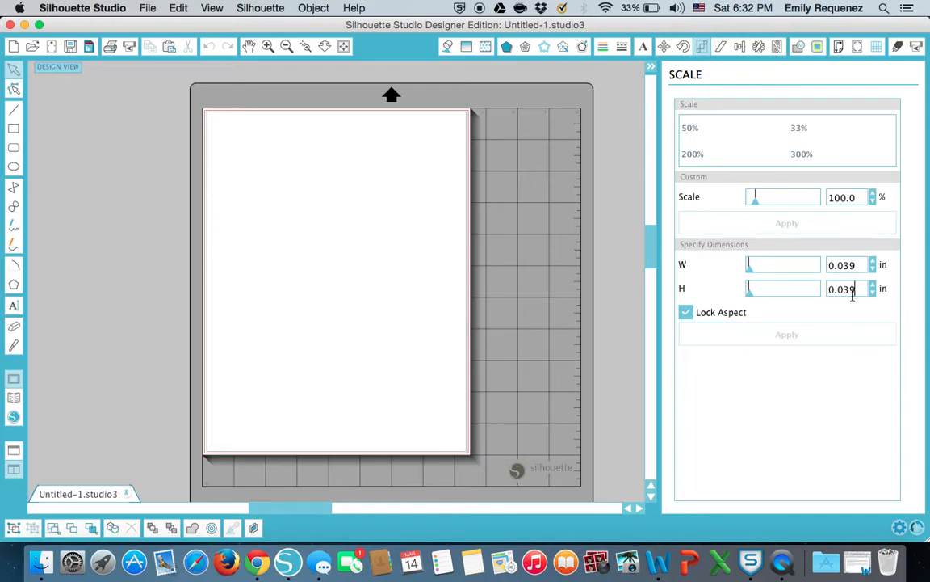
pyautogui.click(688, 314)
pyautogui.click(850, 265)
# Examine the Shear, Align, Replicate, Nesting, Modify and Trace options one after another.
pyautogui.click(719, 47)
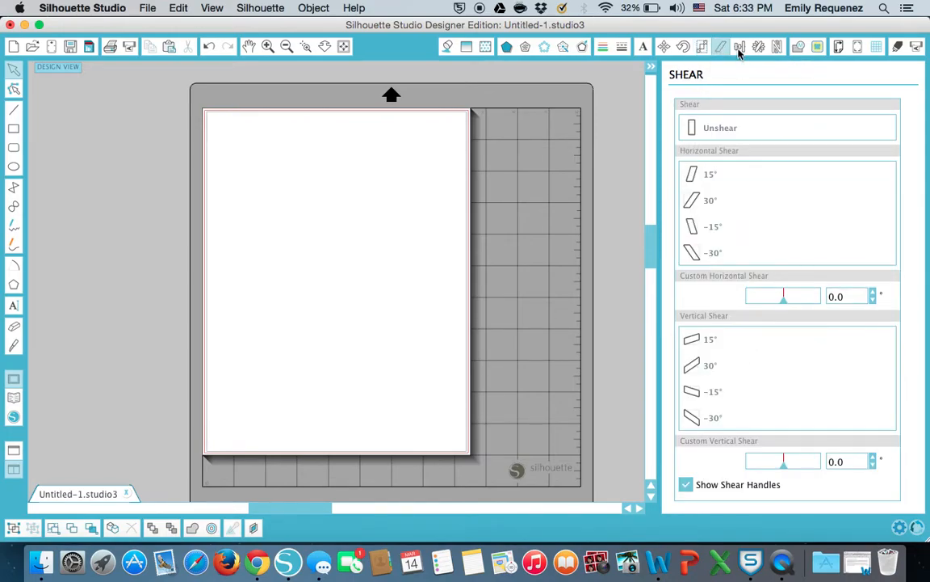
pyautogui.click(739, 46)
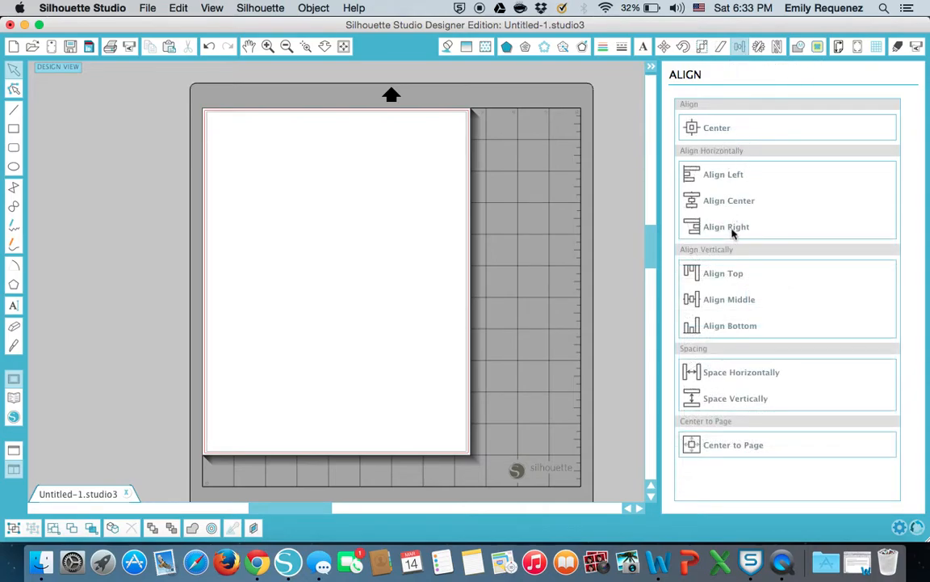
pyautogui.click(759, 47)
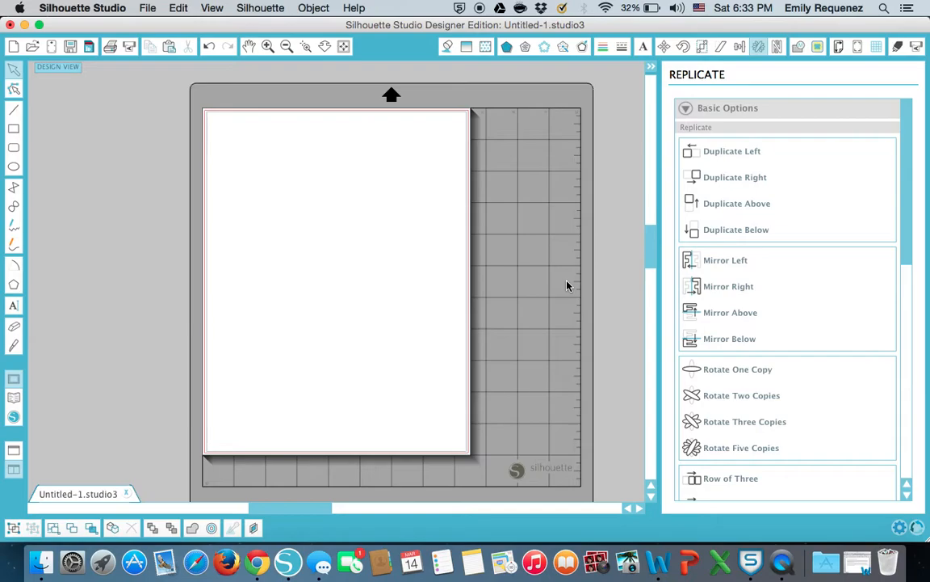
pyautogui.click(777, 47)
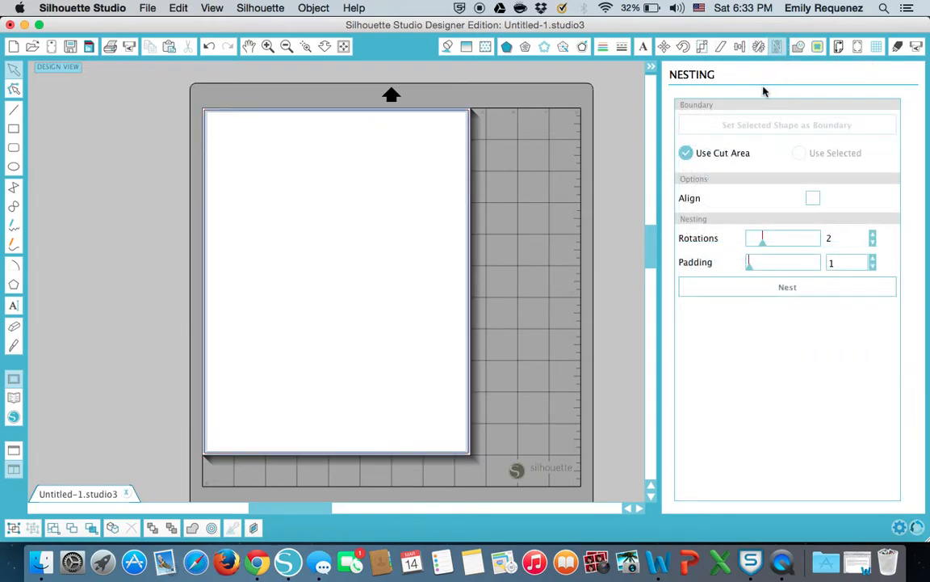
pyautogui.click(800, 49)
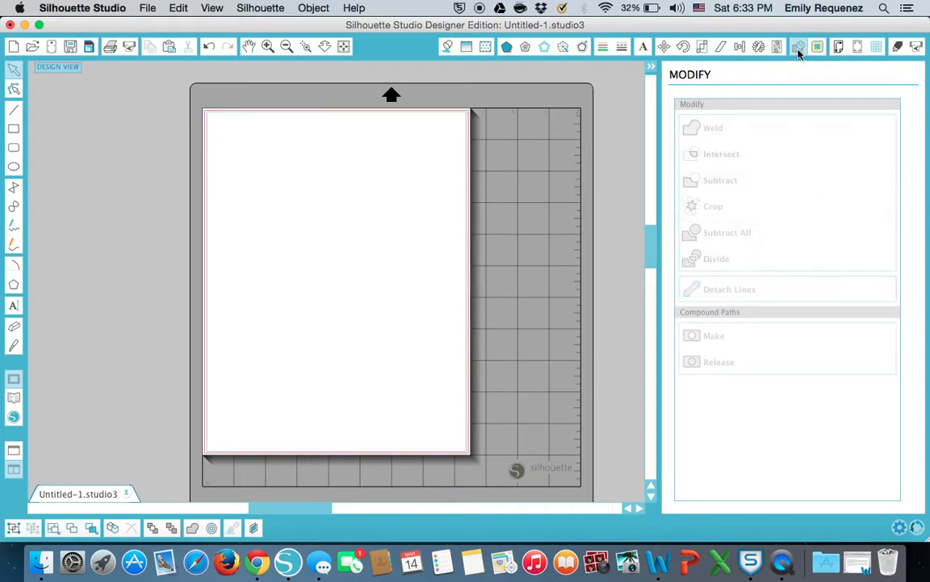
pyautogui.click(817, 48)
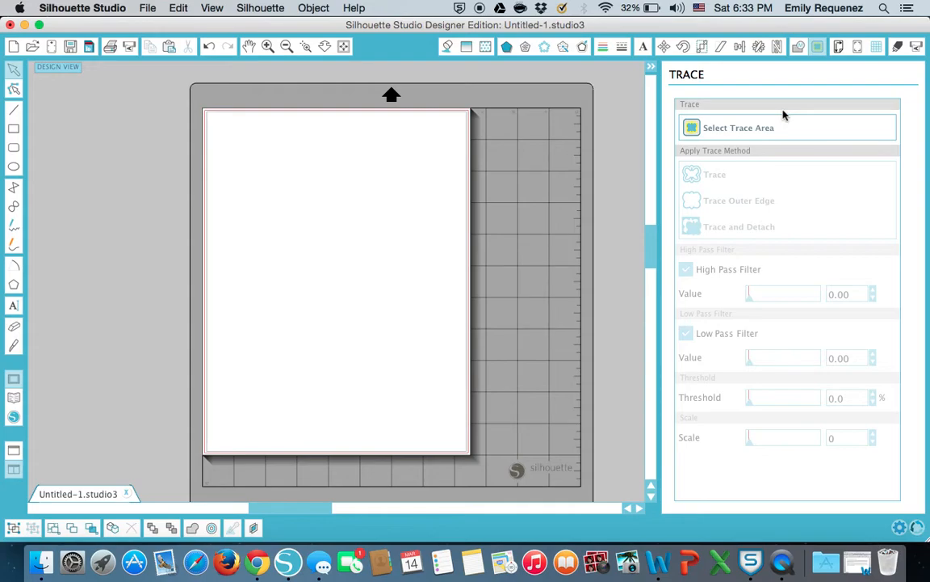
# In the design page settings, try the Portrait 8 x 12 in cutting mat and switch back to CAMEO 12 x 12 in.
pyautogui.click(840, 46)
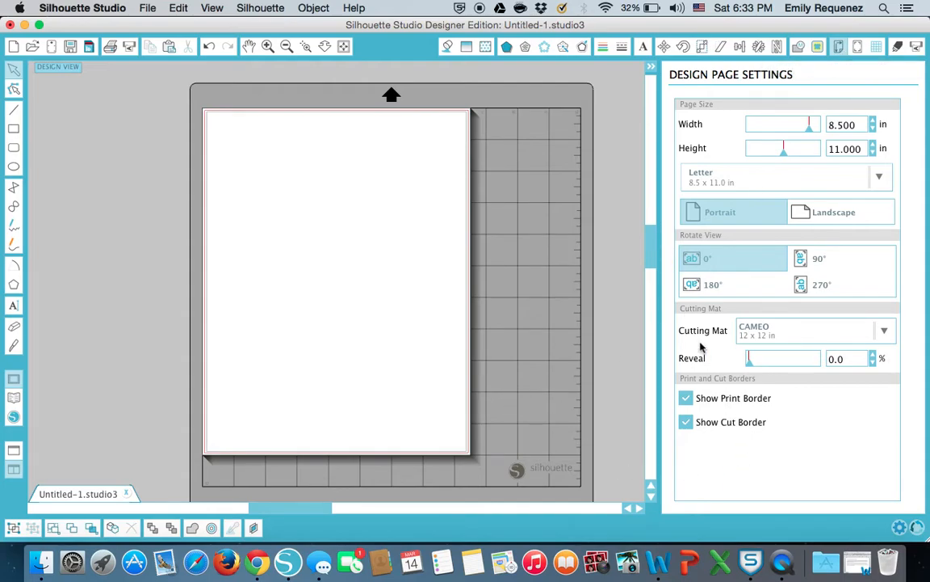
pyautogui.click(784, 334)
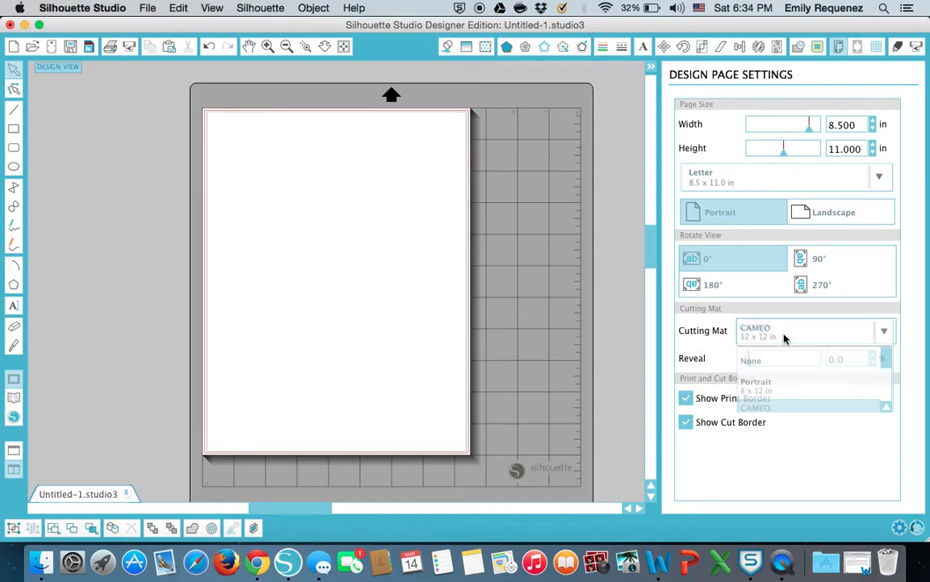
pyautogui.click(787, 389)
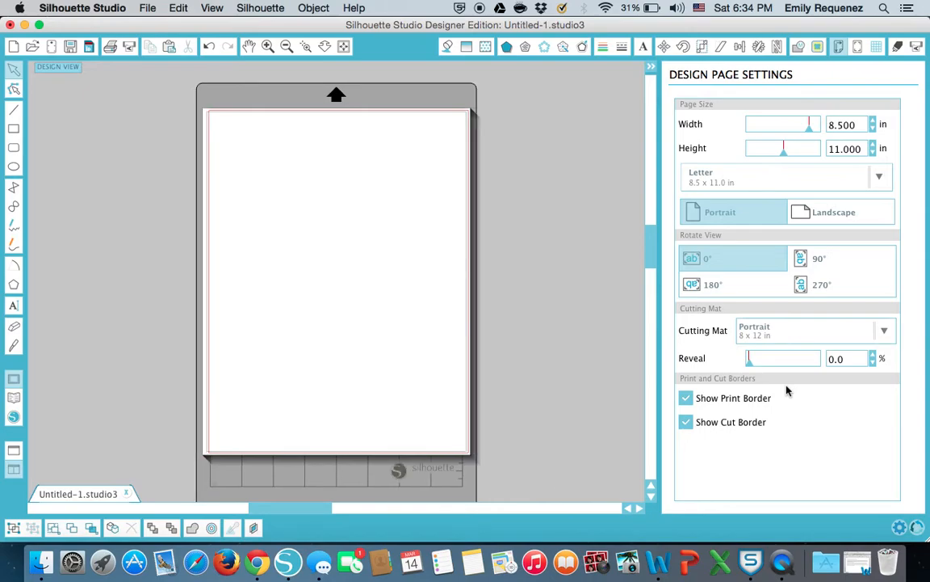
pyautogui.click(767, 332)
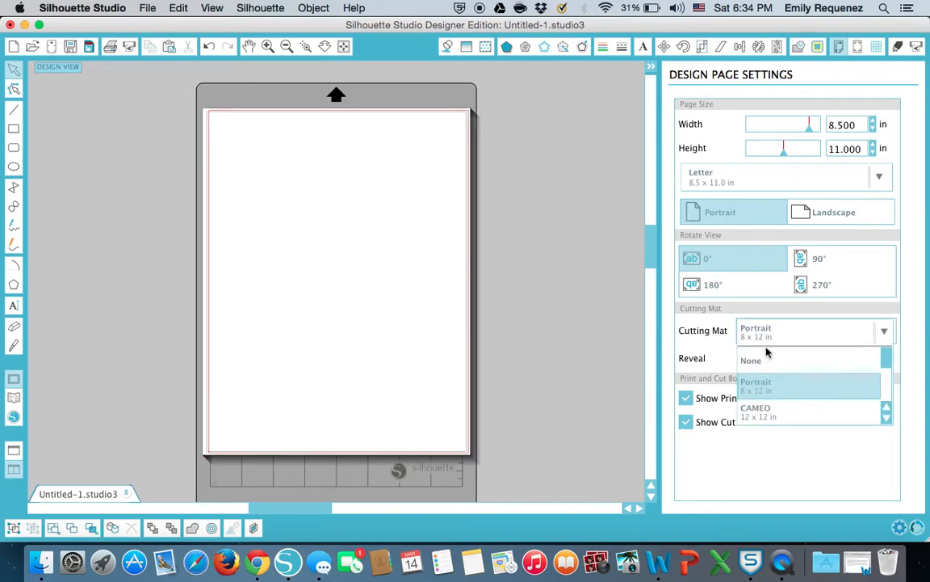
pyautogui.click(763, 410)
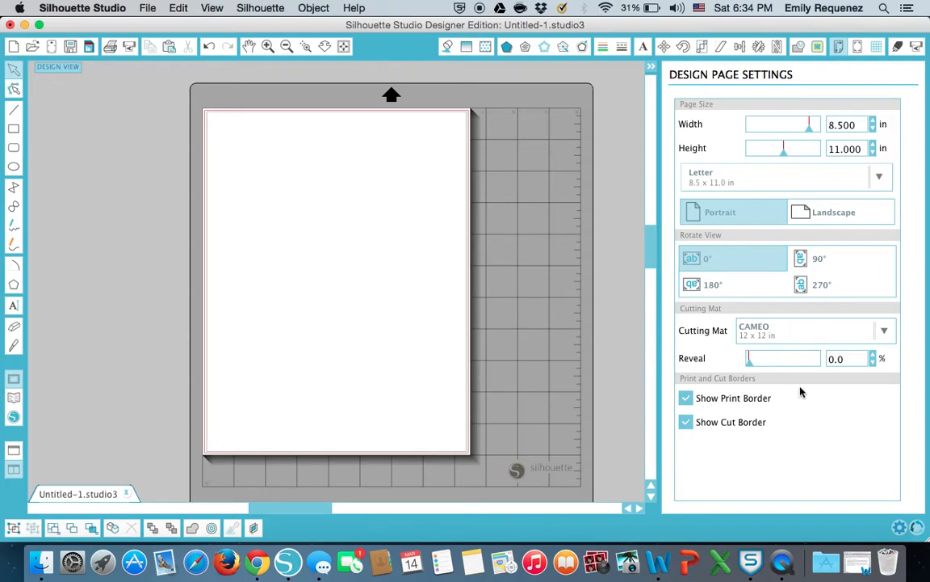
# Browse the predefined page sizes available for the design page.
pyautogui.click(748, 185)
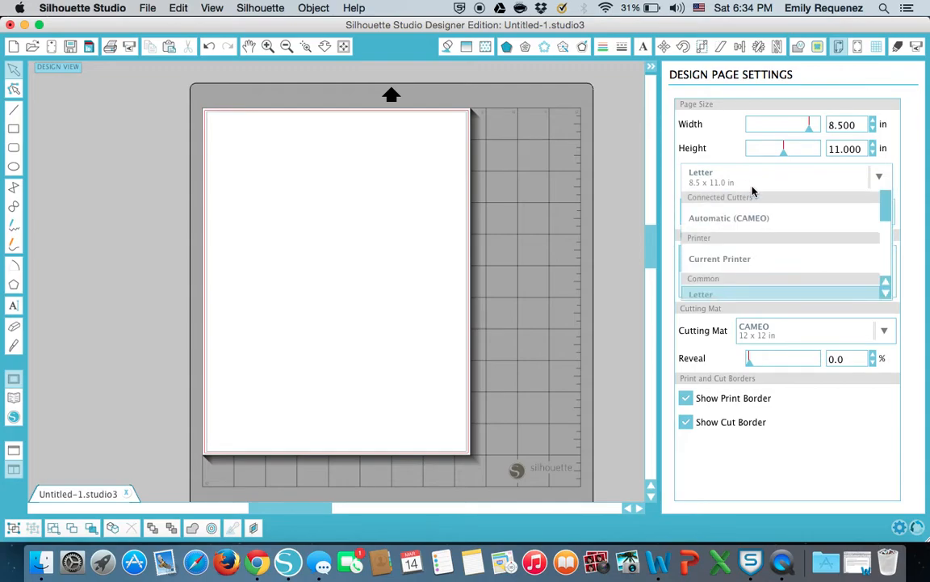
pyautogui.moveTo(891, 208)
pyautogui.mouseDown()
pyautogui.moveTo(882, 246)
pyautogui.moveTo(884, 208)
pyautogui.mouseUp()
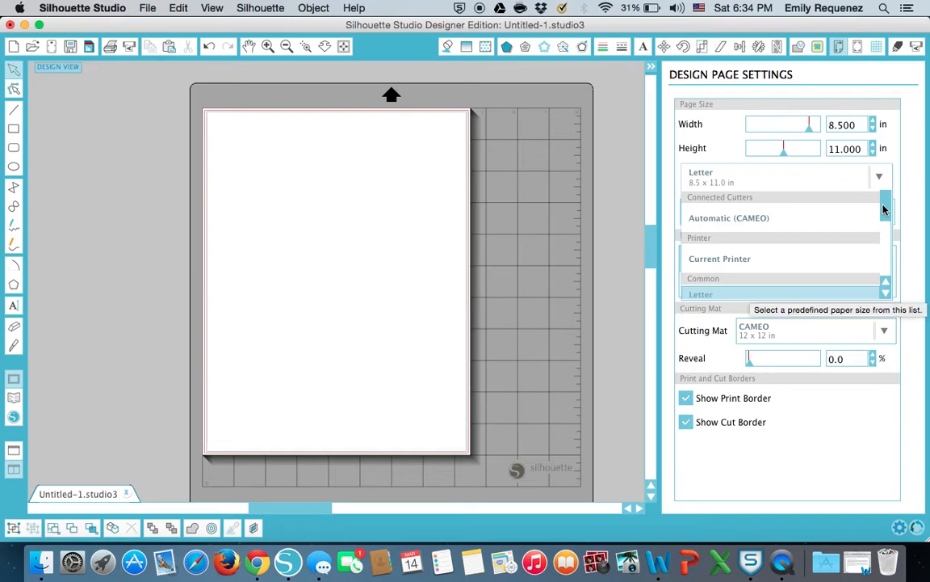
pyautogui.moveTo(886, 211); pyautogui.dragTo(886, 224)
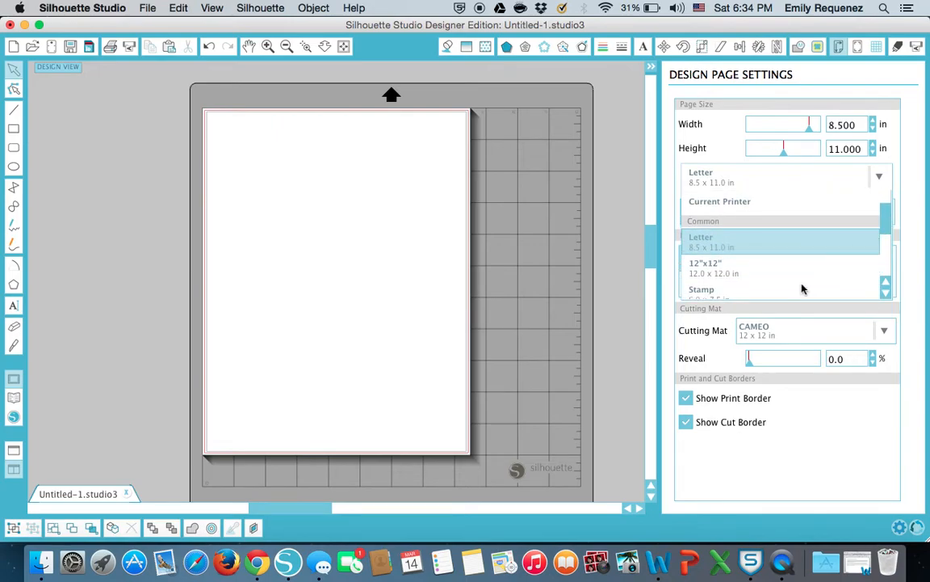
pyautogui.moveTo(886, 225); pyautogui.dragTo(884, 234)
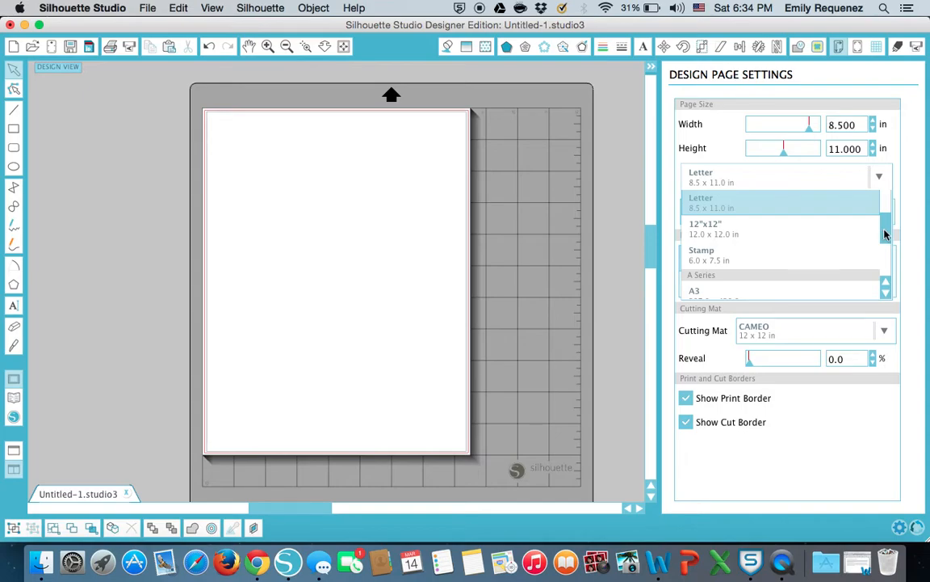
pyautogui.moveTo(885, 234); pyautogui.dragTo(884, 182)
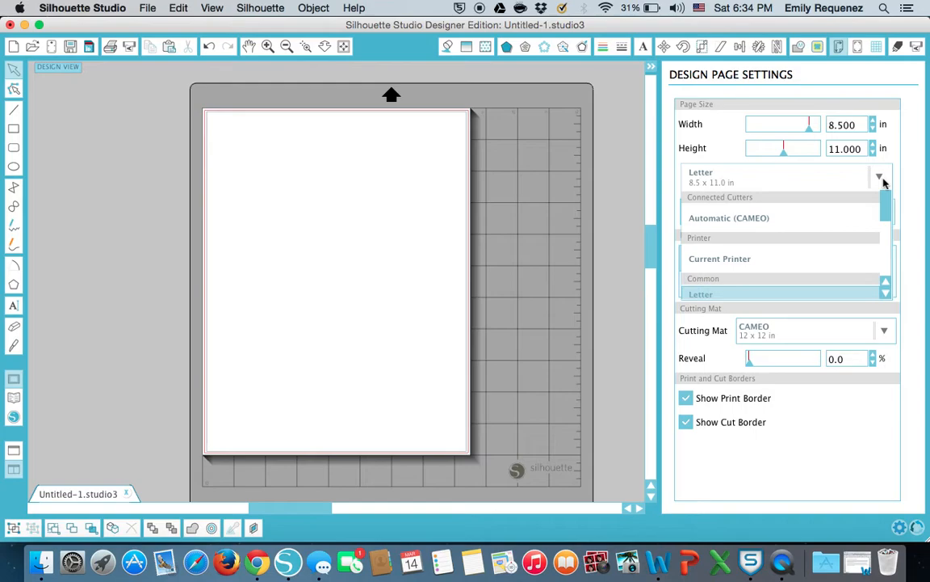
# Turn on Type 1 (CAMEO, Portrait) registration marks and reduce all four position insets to 0.394 in.
pyautogui.click(857, 47)
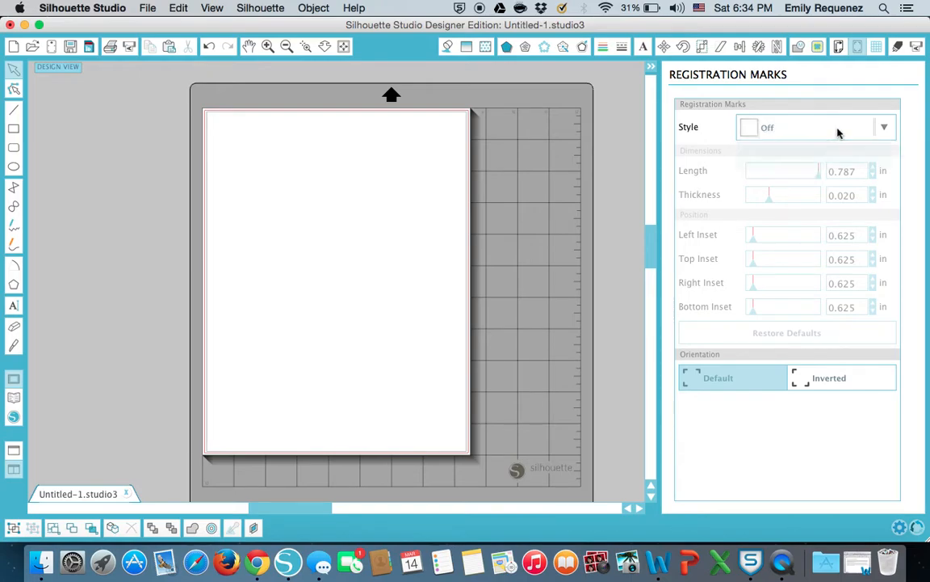
pyautogui.click(837, 132)
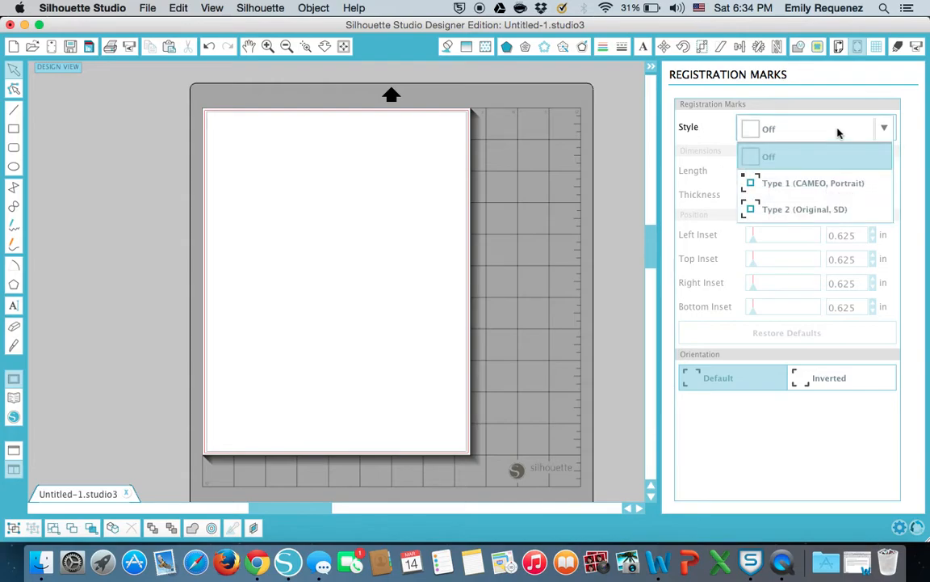
pyautogui.click(817, 184)
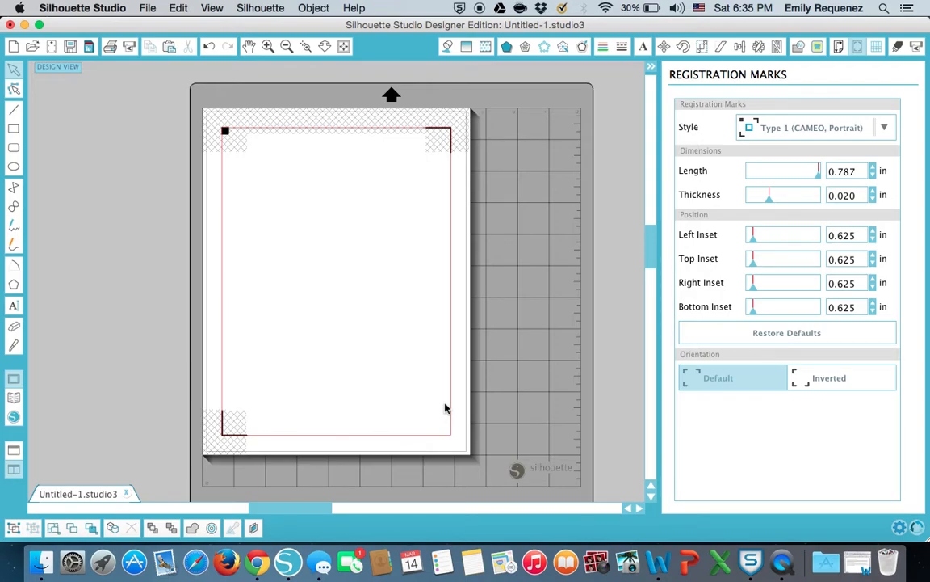
pyautogui.click(754, 239)
pyautogui.moveTo(742, 243); pyautogui.dragTo(735, 318)
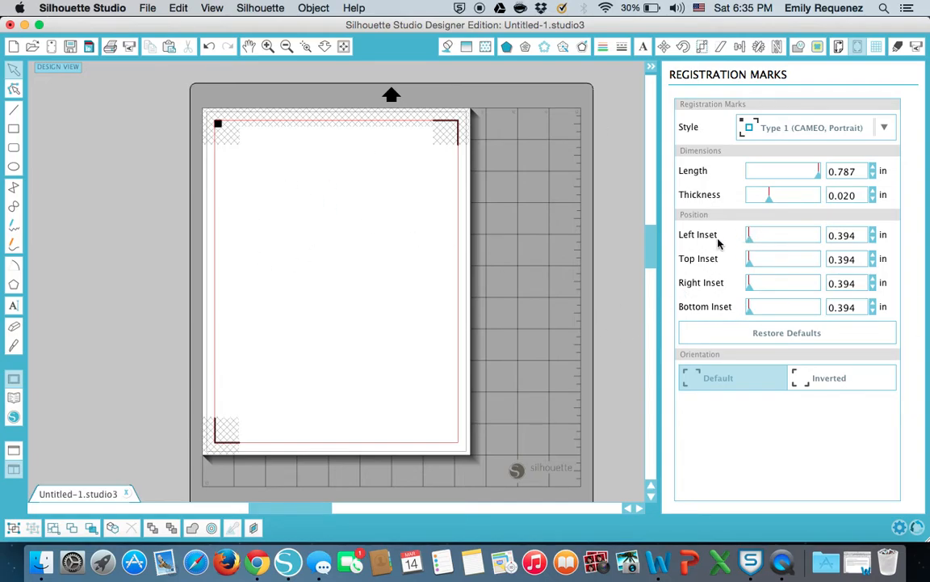
# Show the grid on the page from the grid settings and hide it again.
pyautogui.click(877, 48)
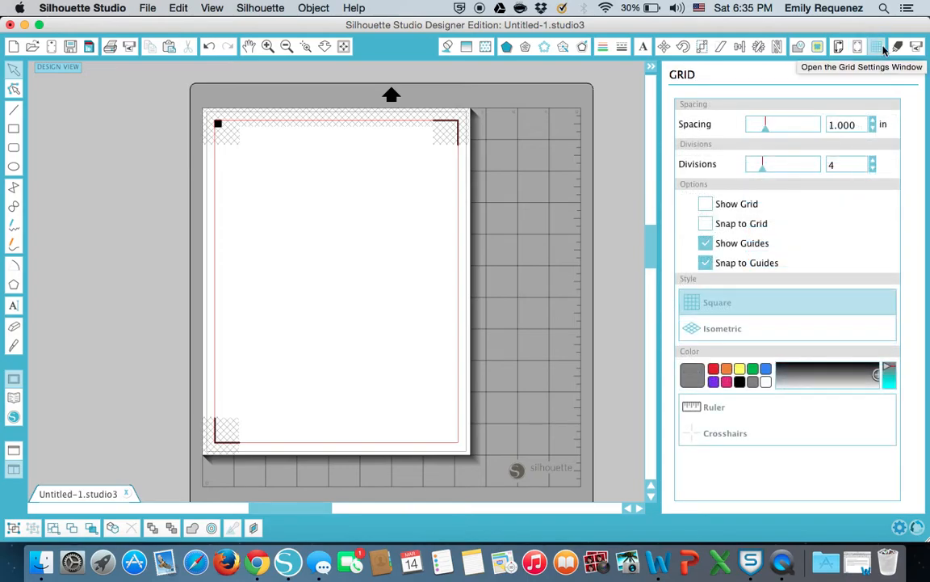
pyautogui.click(706, 204)
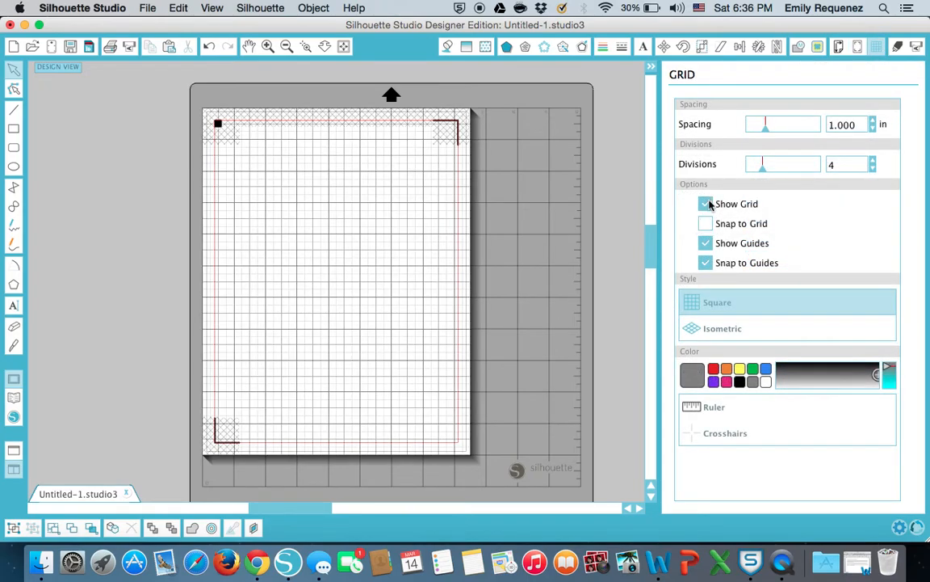
pyautogui.click(708, 204)
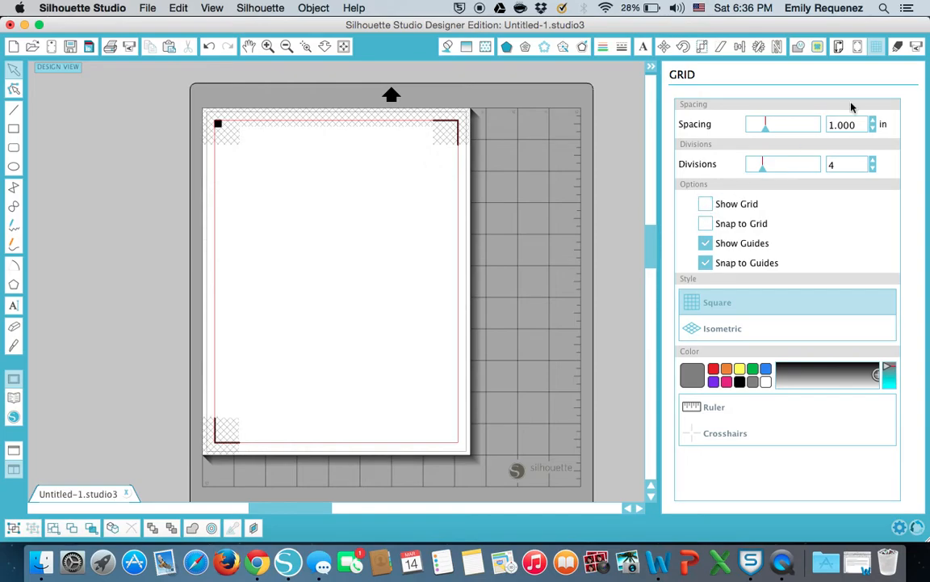
# Set the cut style to Cut Edge in the cut settings and browse the material types.
pyautogui.click(899, 47)
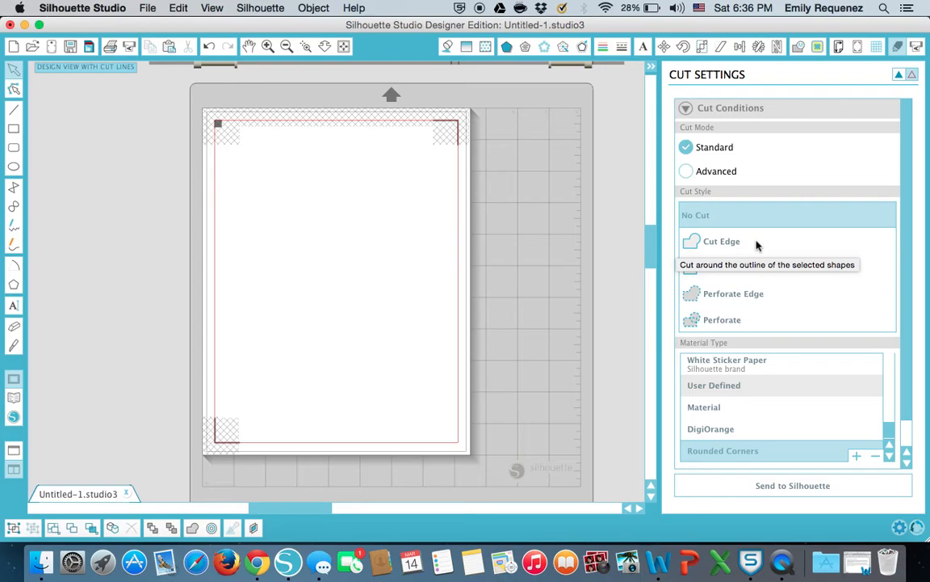
pyautogui.click(757, 244)
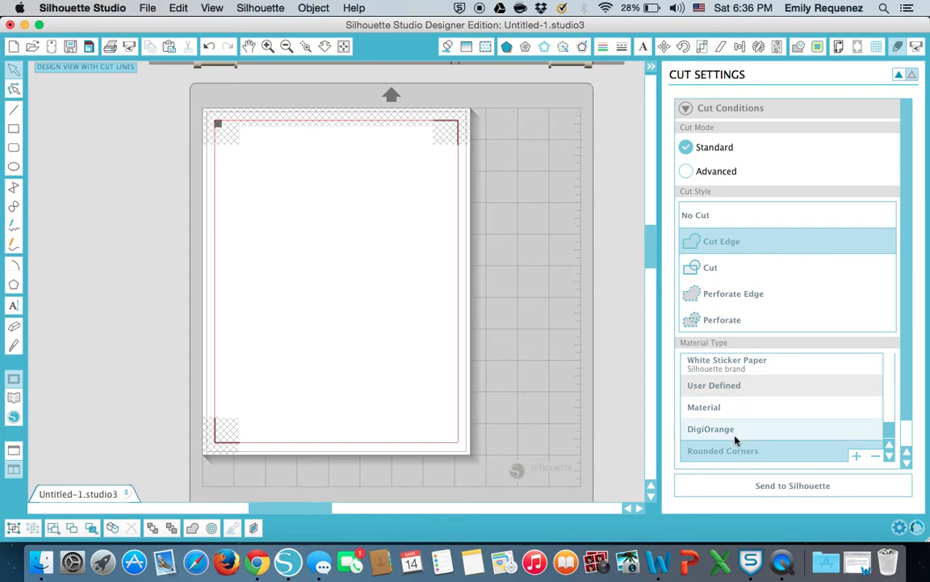
pyautogui.scroll(5, 739, 428)
pyautogui.scroll(-5, 806, 375)
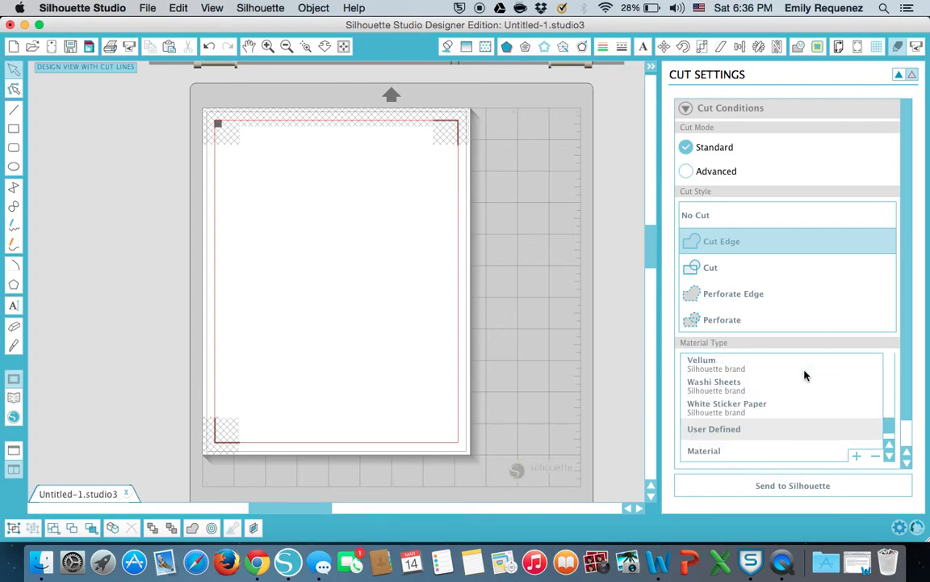
pyautogui.scroll(-1, 908, 377)
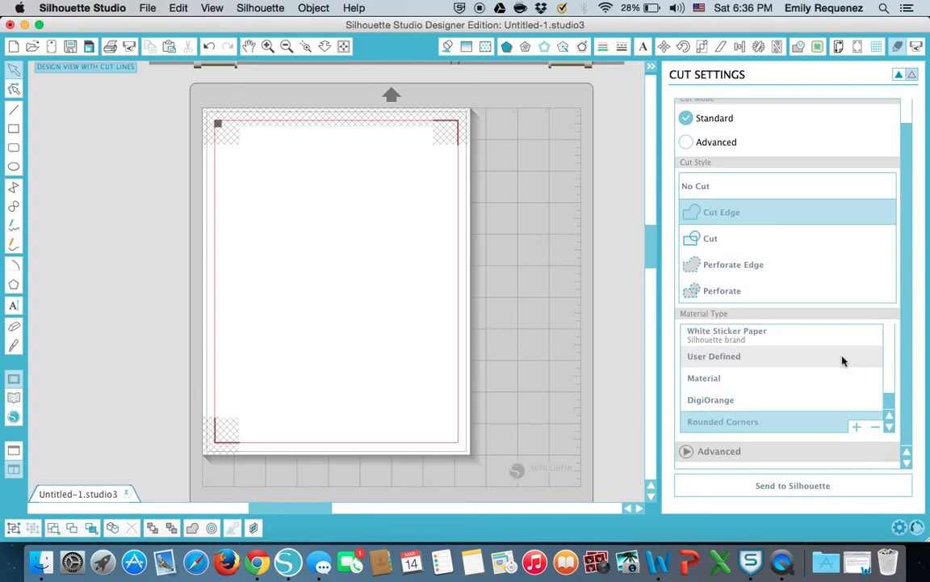
# Review the advanced cut options for feed, layer sorting and cut line sorting, and collapse them.
pyautogui.click(688, 453)
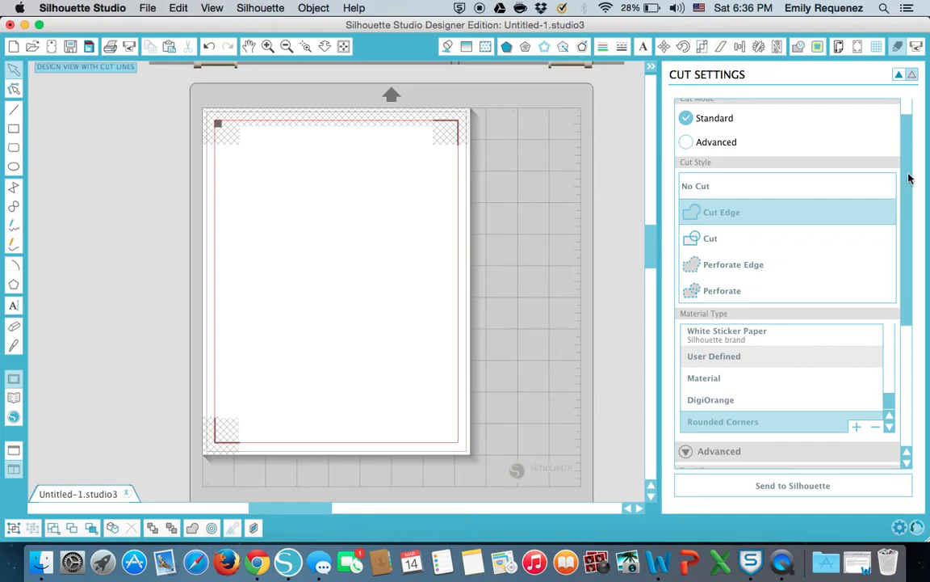
pyautogui.scroll(-8, 908, 185)
pyautogui.click(687, 229)
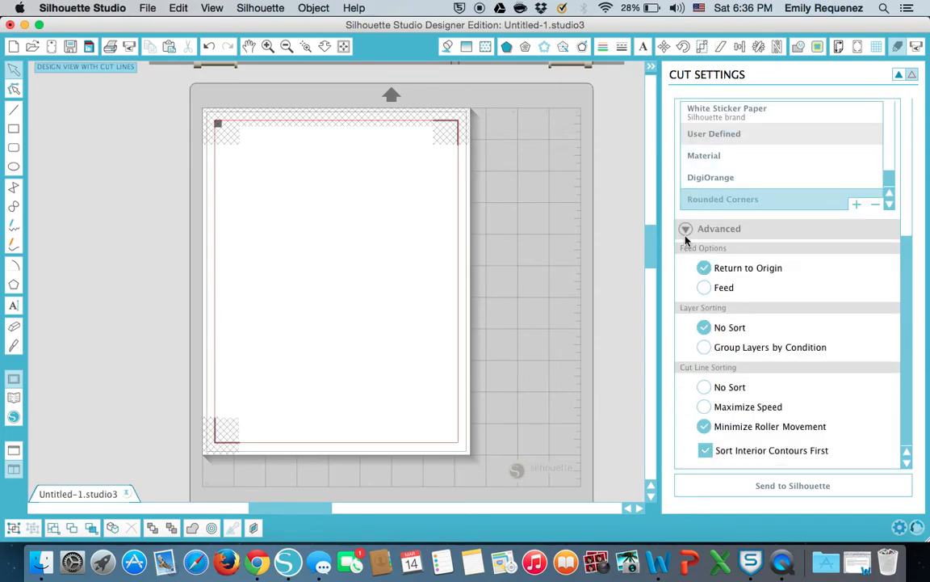
pyautogui.scroll(5, 731, 210)
pyautogui.scroll(2, 683, 340)
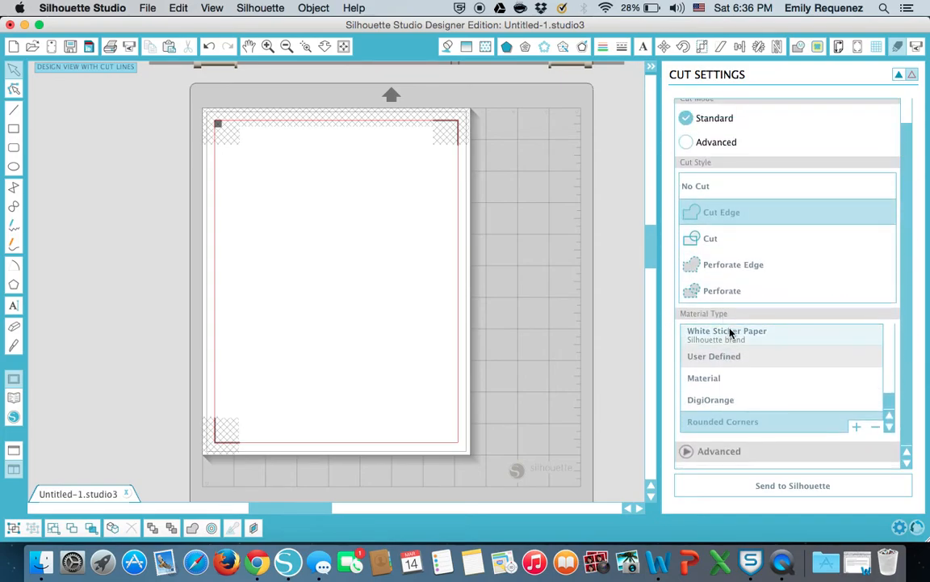
# Choose the White Sticker Paper material to review its blade, speed and thickness settings, and open the Send to Silhouette options.
pyautogui.click(730, 332)
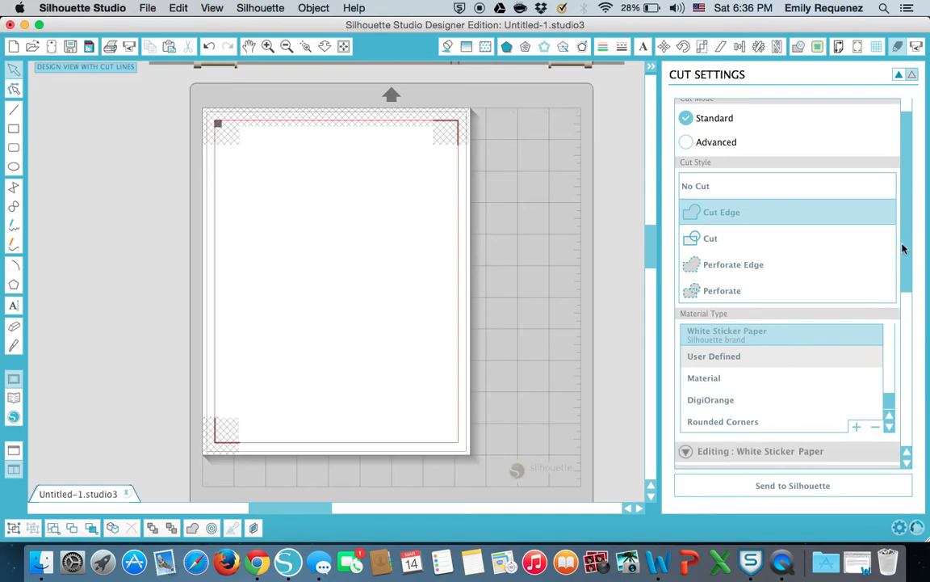
pyautogui.moveTo(903, 249); pyautogui.dragTo(897, 365)
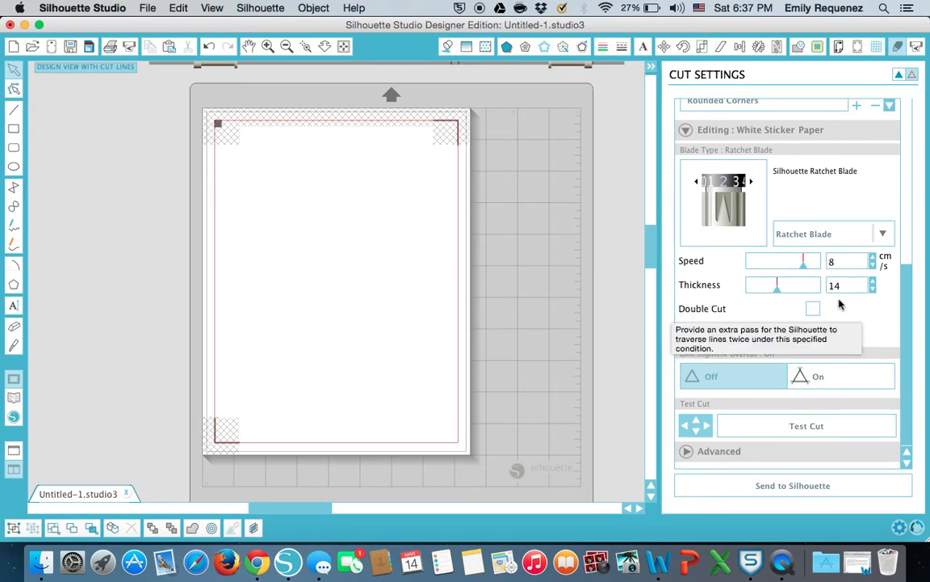
pyautogui.click(917, 47)
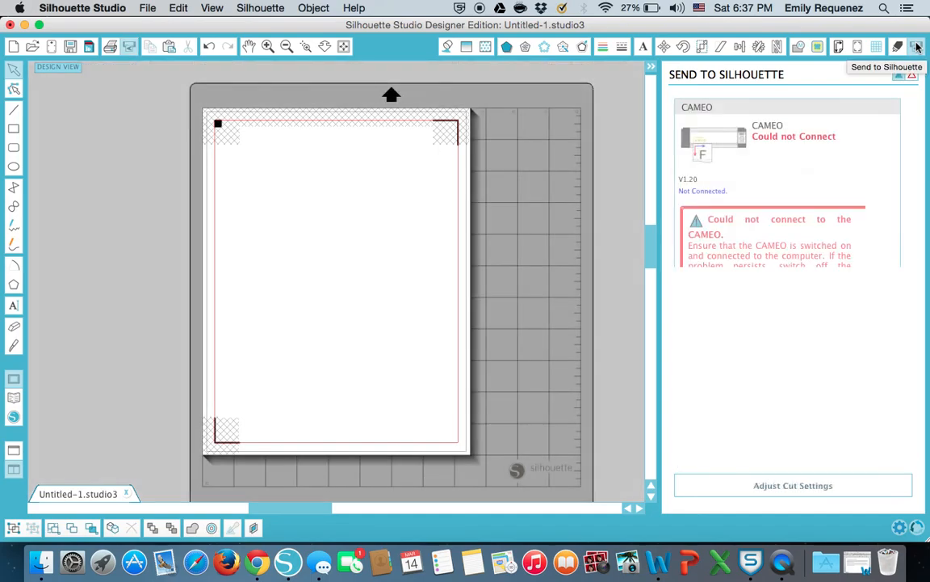